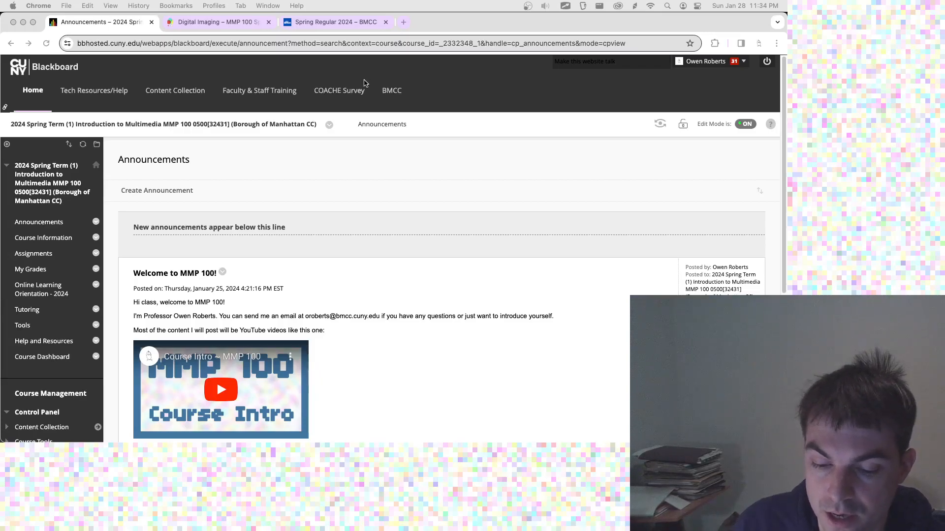
Step: Highlight the February 14 entry "Verification of Enrollment Rosters Due from faculty" in the Spring Regular 2024 academic calendar
left_click(348, 26)
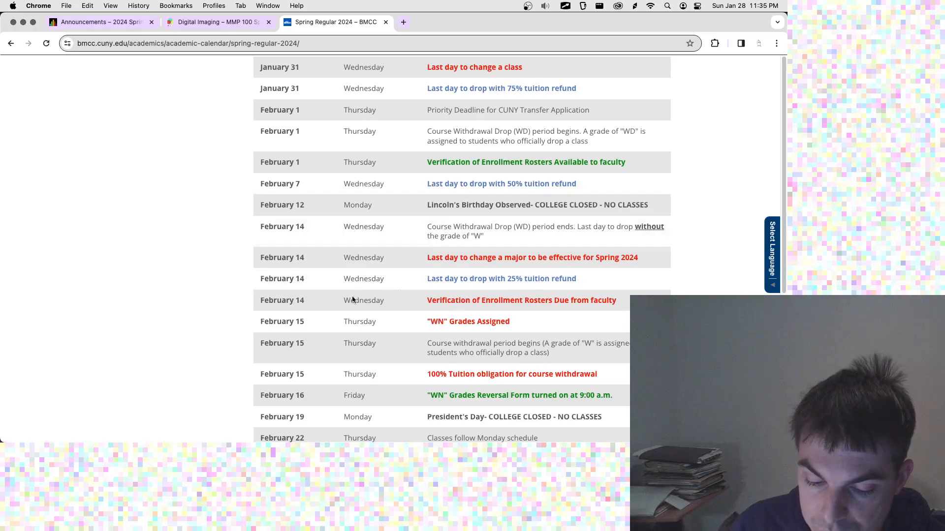
left_click_drag(262, 300, 616, 301)
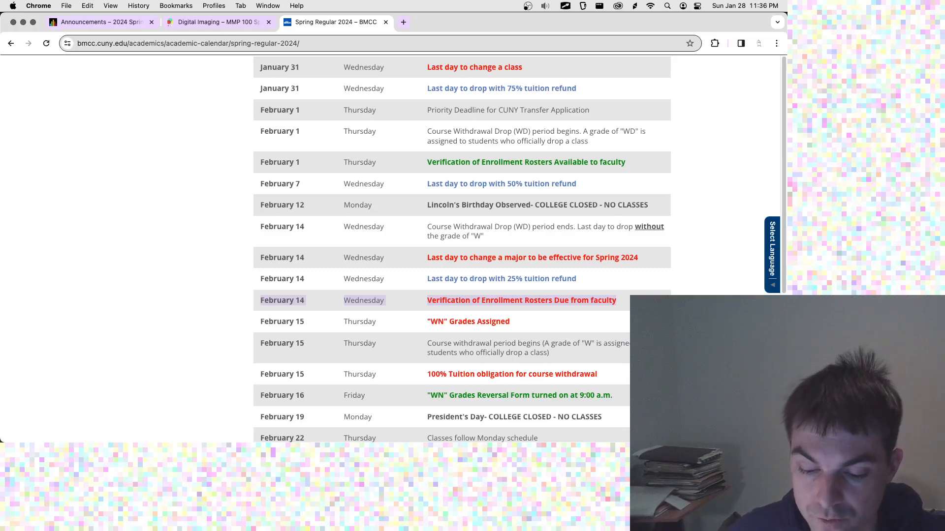
Step: Read through the "Welcome to MMP 100!" announcement on the Blackboard course page
left_click(111, 26)
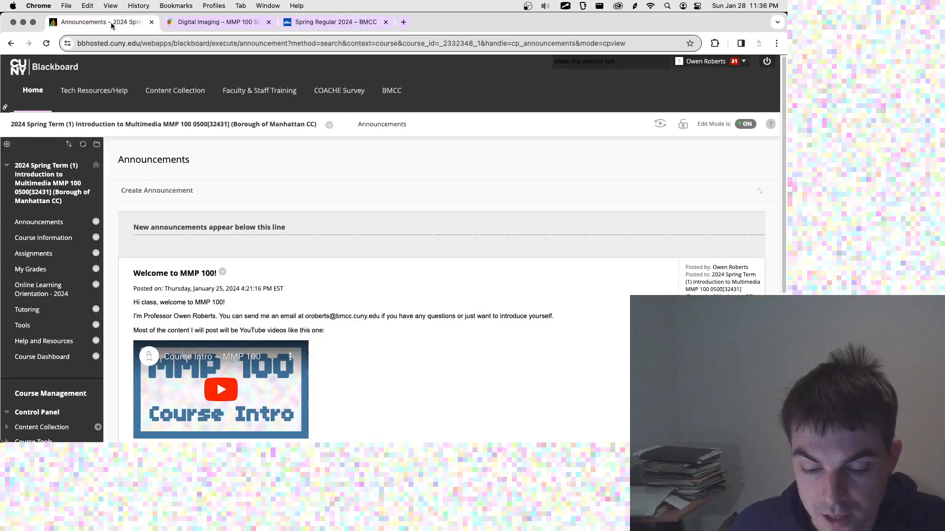
scroll(217, 169, "down", 5)
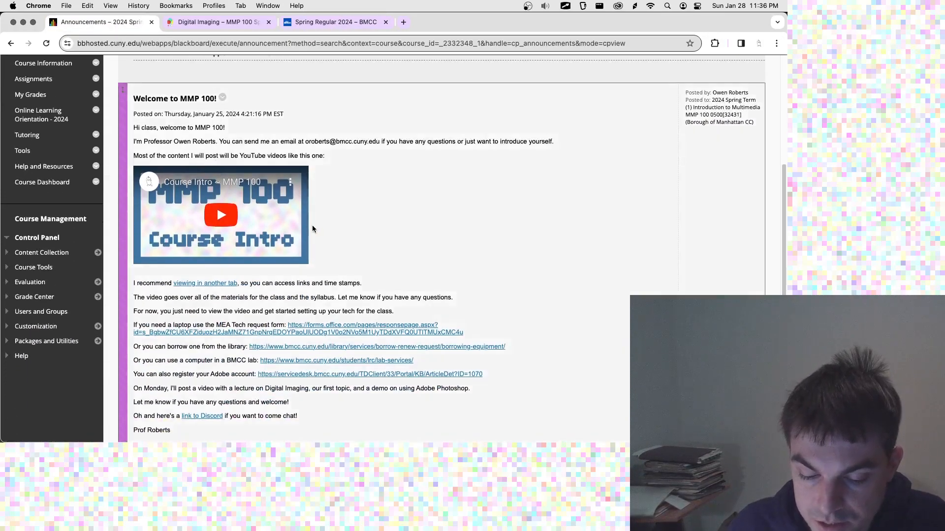
scroll(309, 224, "up", 5)
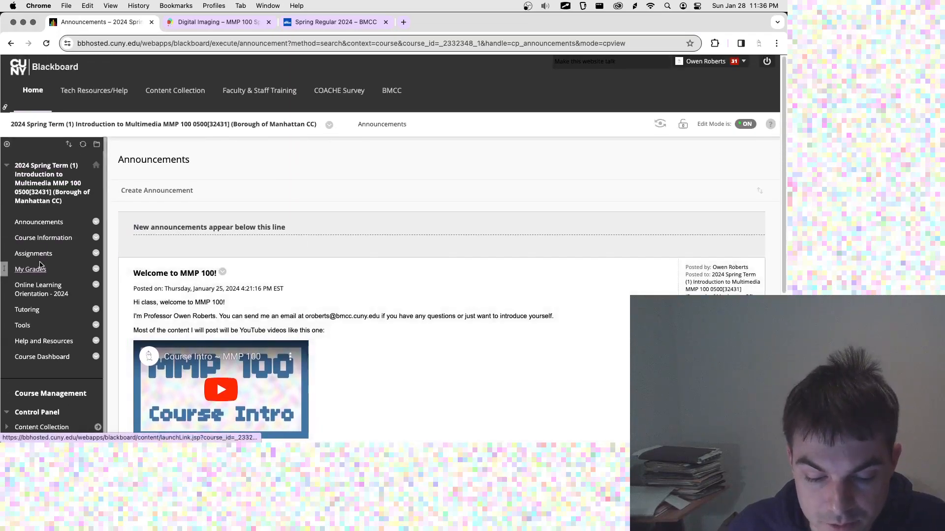
Step: Open the Open Lab Site from the course's Course Information page
left_click(47, 242)
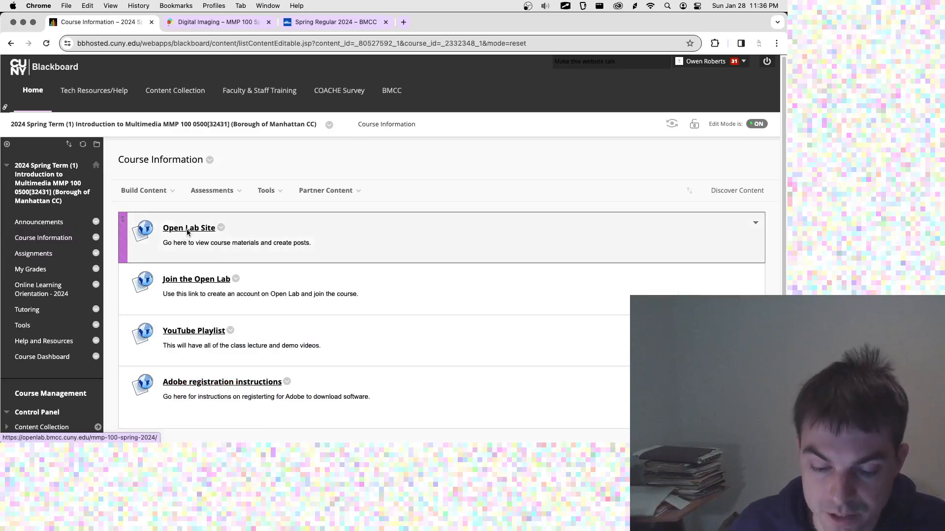
left_click(187, 228)
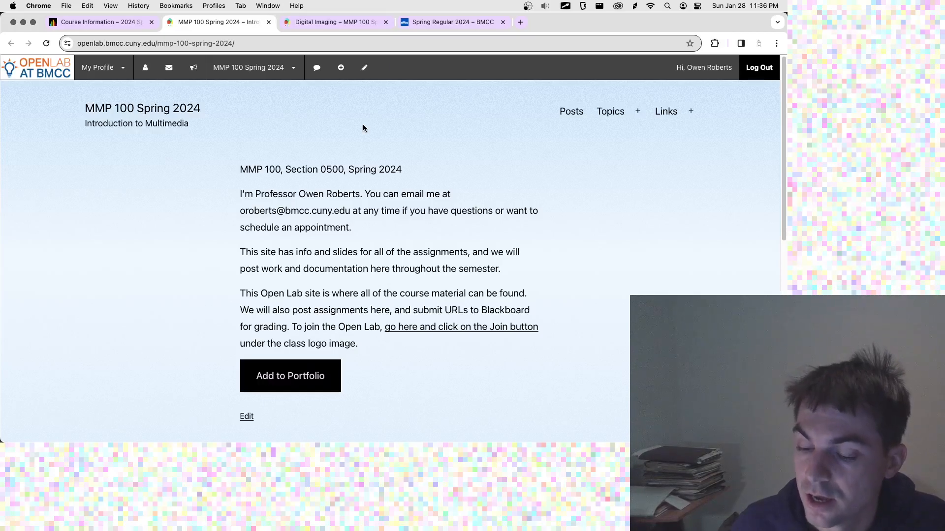
Step: Log out of OpenLab, reopen the Open Lab Site from Blackboard, and close the leftover BMCC OpenLab page
left_click(753, 68)
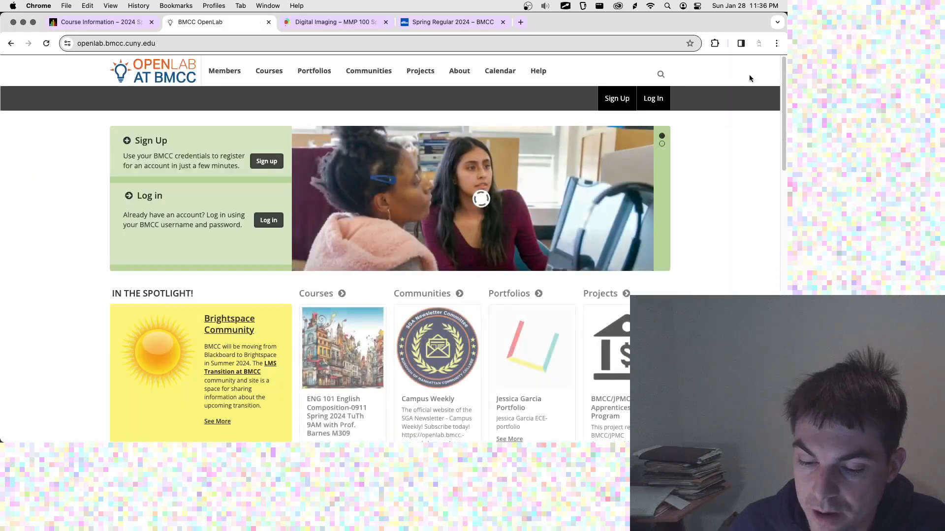
left_click(120, 27)
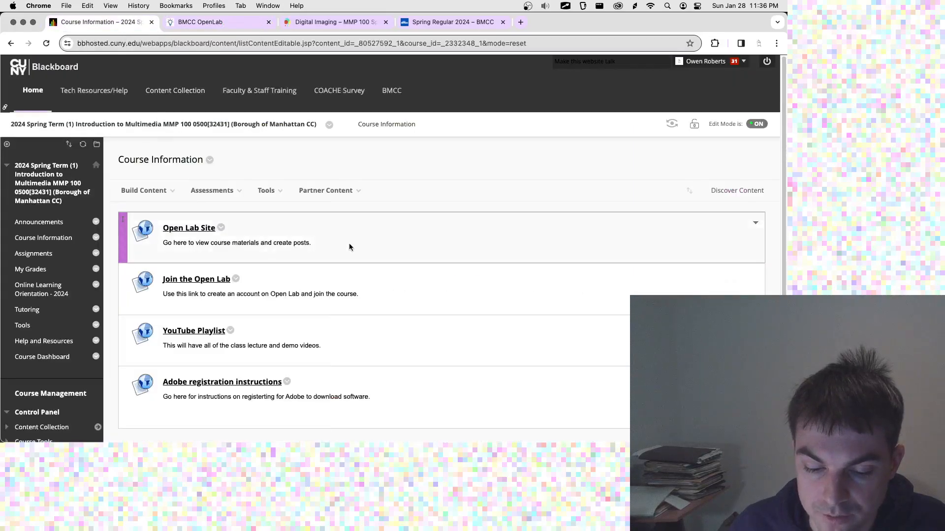
left_click(186, 228)
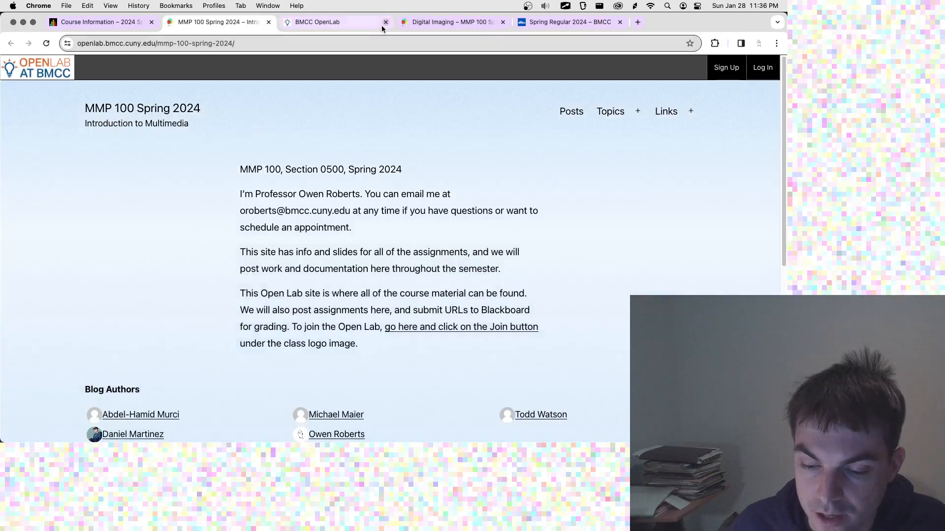
left_click(385, 22)
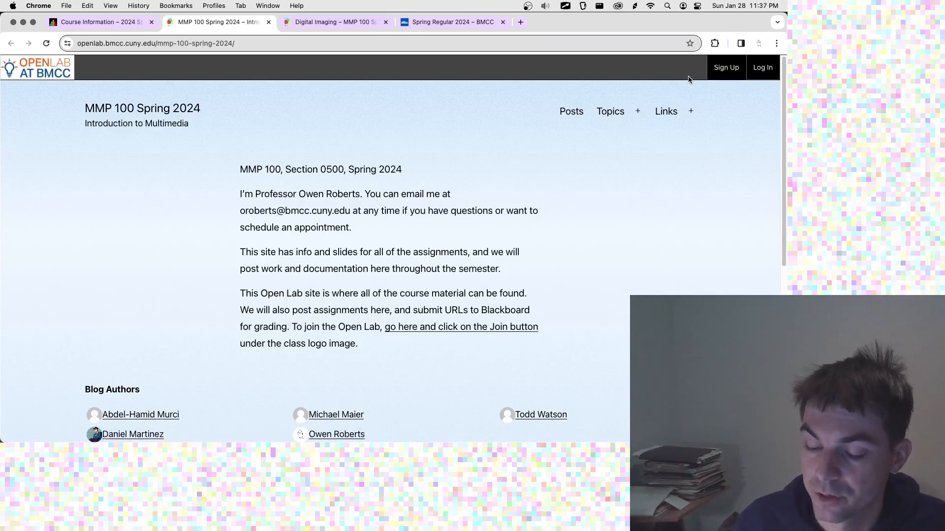
Step: Log in to OpenLab from the MMP 100 Spring 2024 site with the BMCC username and account password
left_click(760, 77)
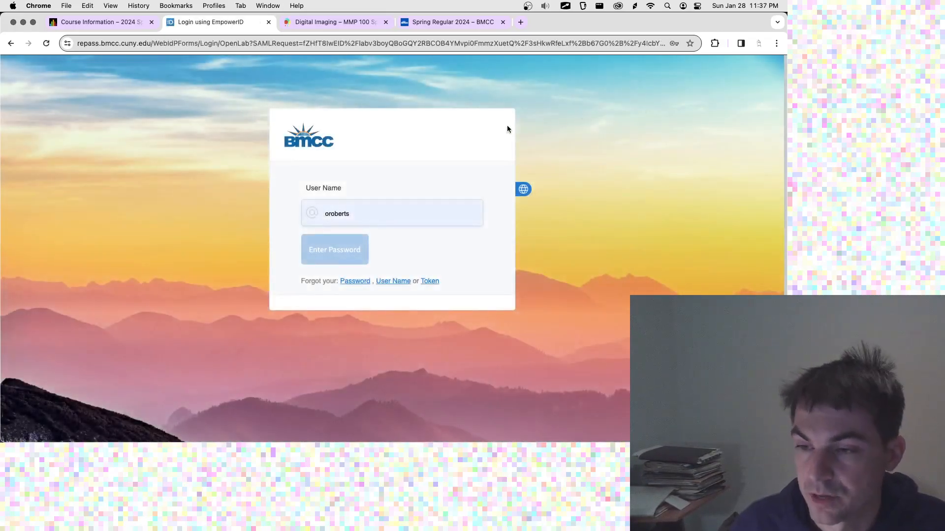
left_click(345, 257)
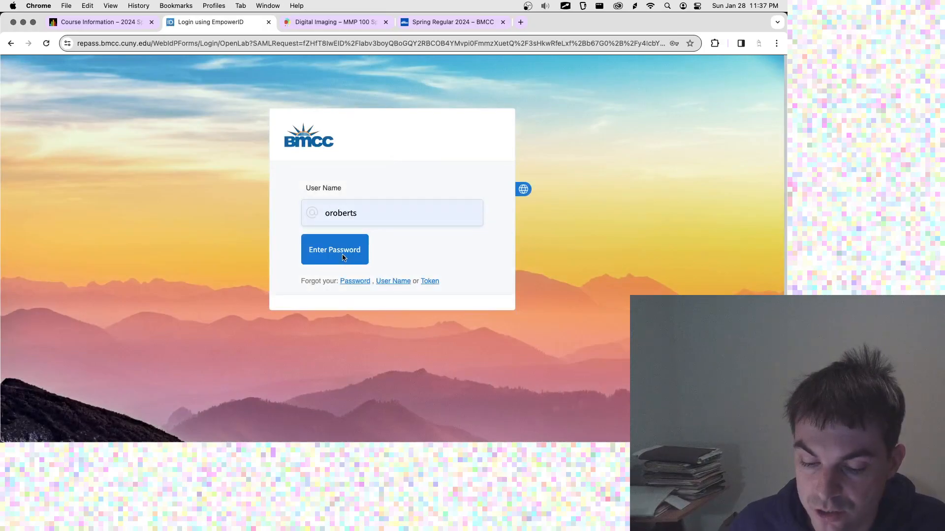
left_click(379, 242)
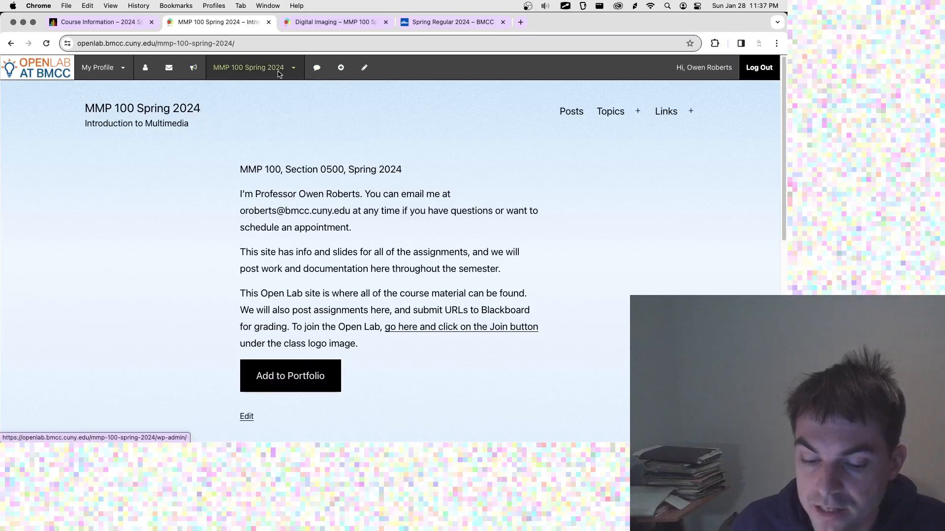
Step: Open the course profile through the site's join link and look over its course details and member list
mouse_move(108, 73)
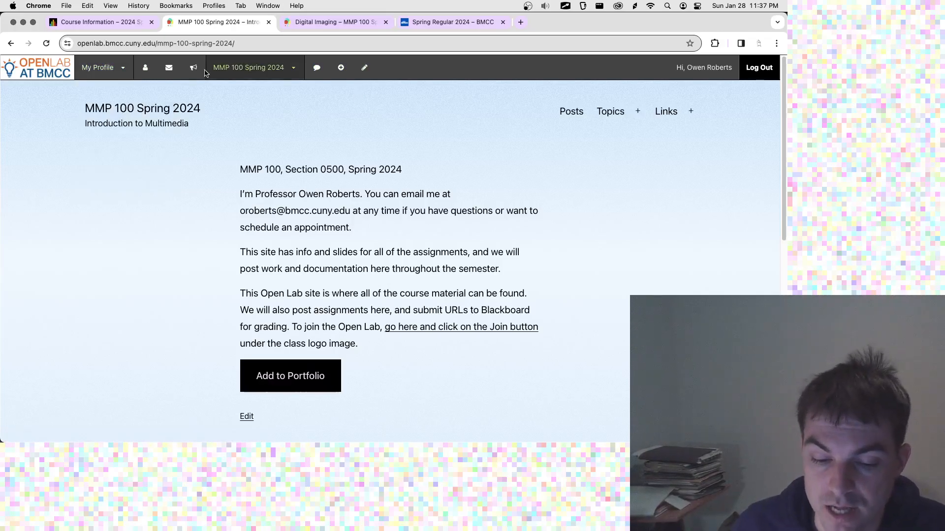
left_click(411, 326)
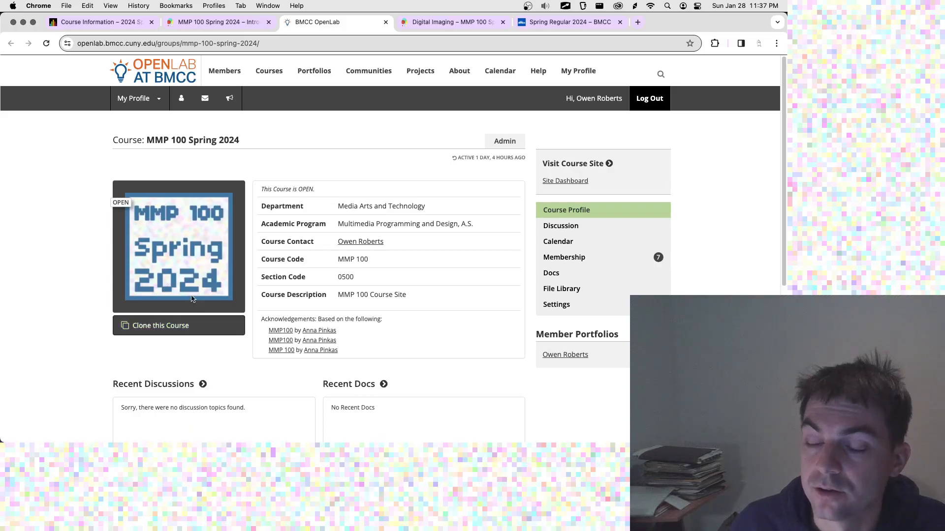
scroll(184, 307, "down", 5)
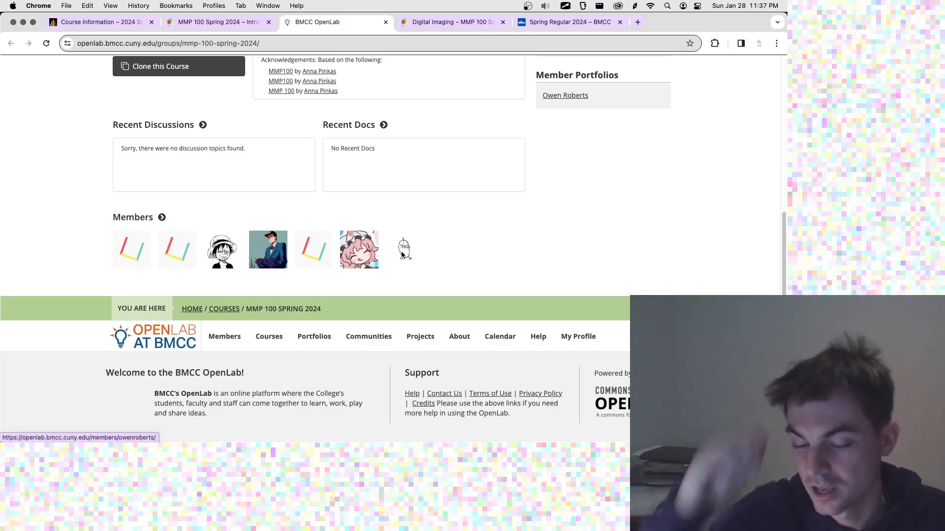
scroll(403, 244, "up", 5)
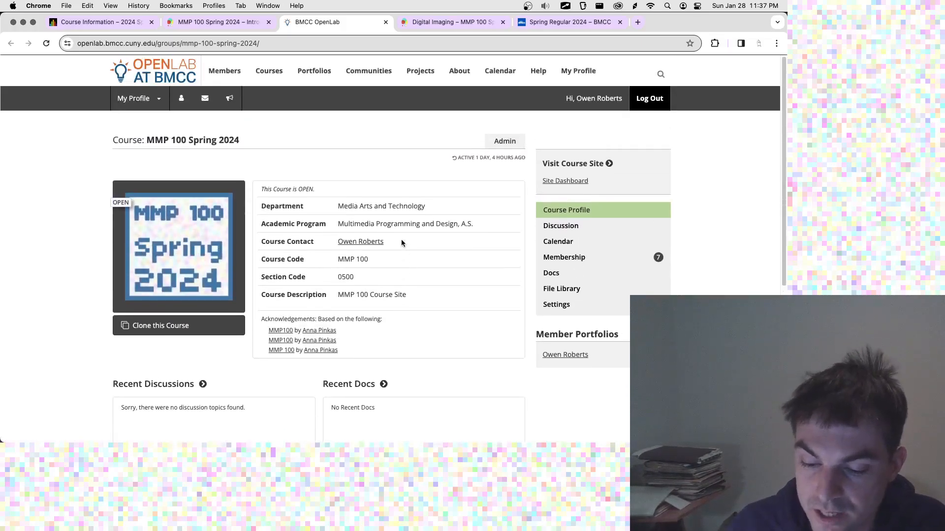
Step: Visit the course site from the course profile and look over its home page and Blog Authors list
left_click(553, 163)
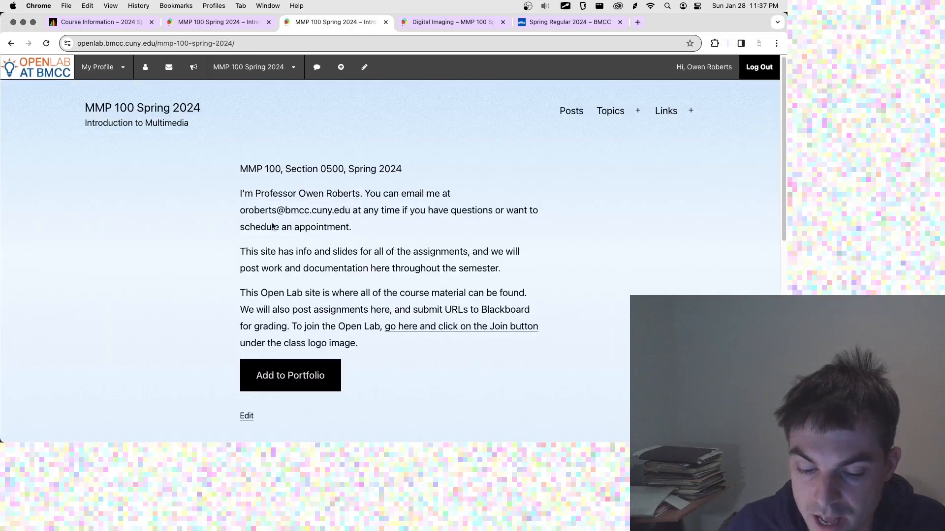
scroll(276, 221, "down", 6)
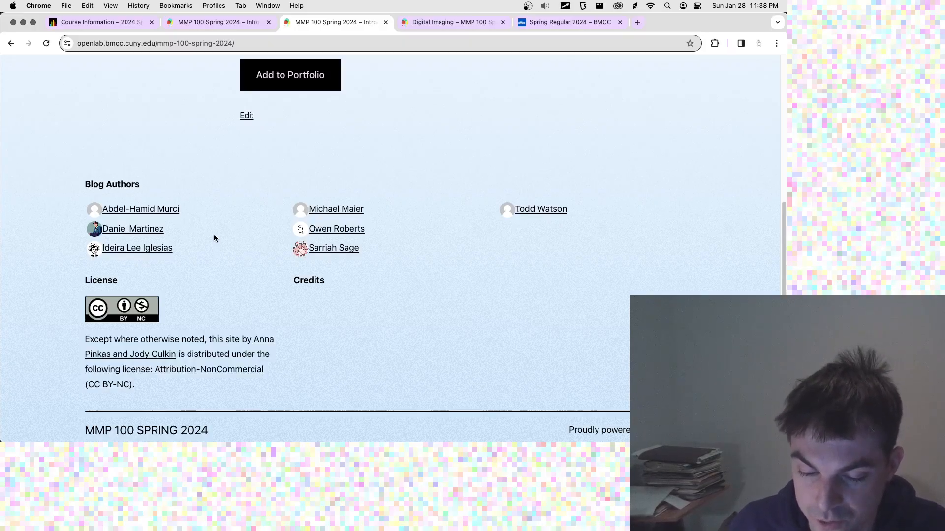
scroll(217, 221, "up", 10)
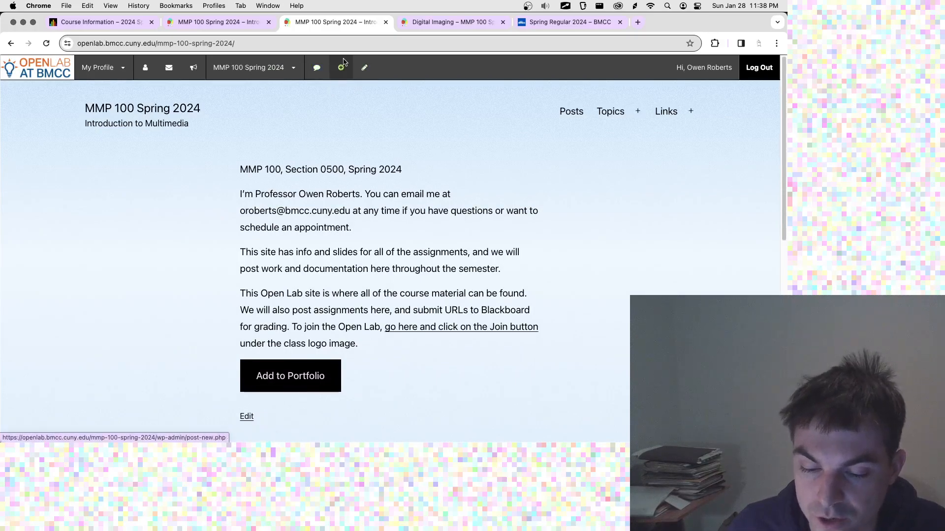
Step: Start a new post on the MMP 100 Spring 2024 site and toggle its settings sidebar, leaving it shown
mouse_move(340, 70)
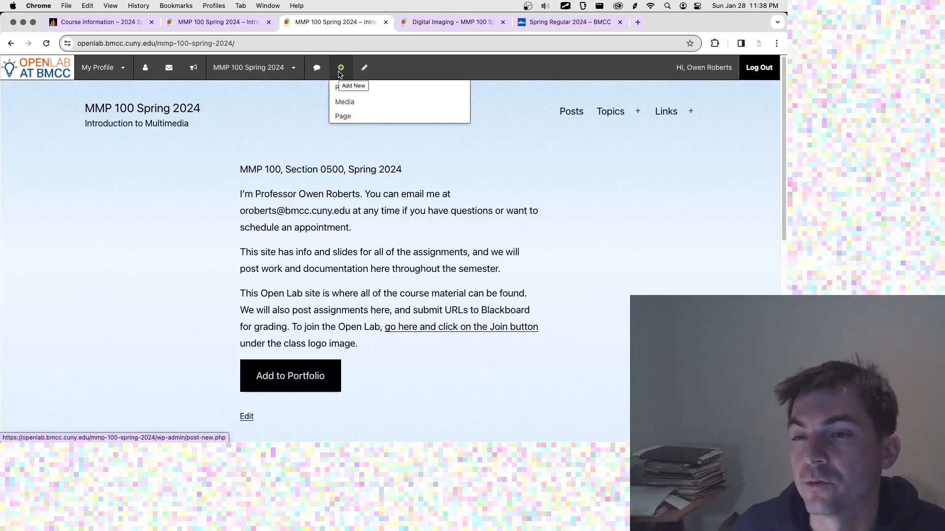
left_click(340, 69)
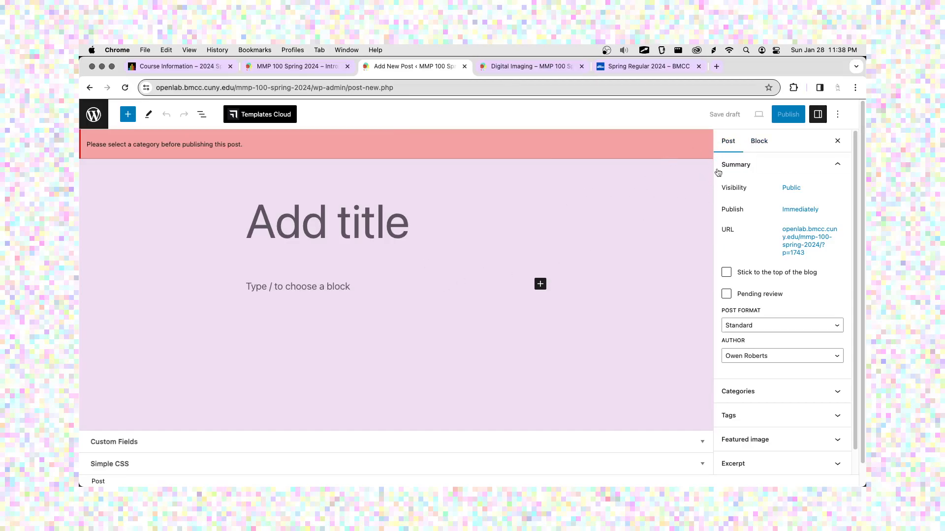
left_click(815, 120)
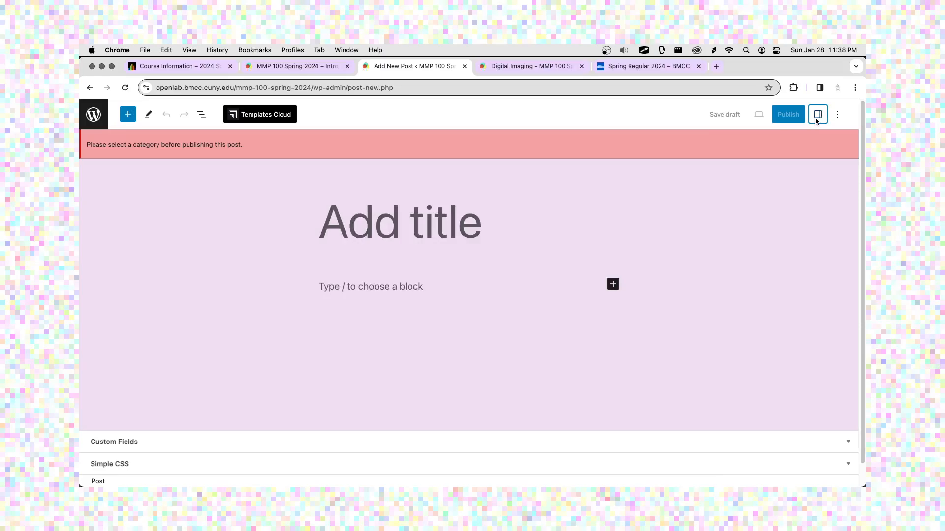
left_click(815, 121)
left_click(816, 124)
left_click(817, 122)
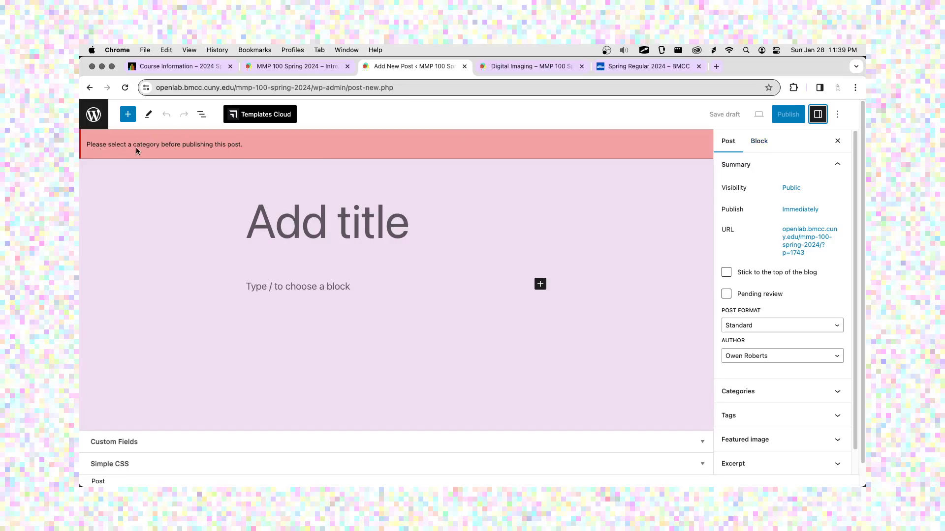
Step: Collapse the post's Summary settings, expand Categories, and look through the available categories
left_click(753, 166)
left_click(748, 197)
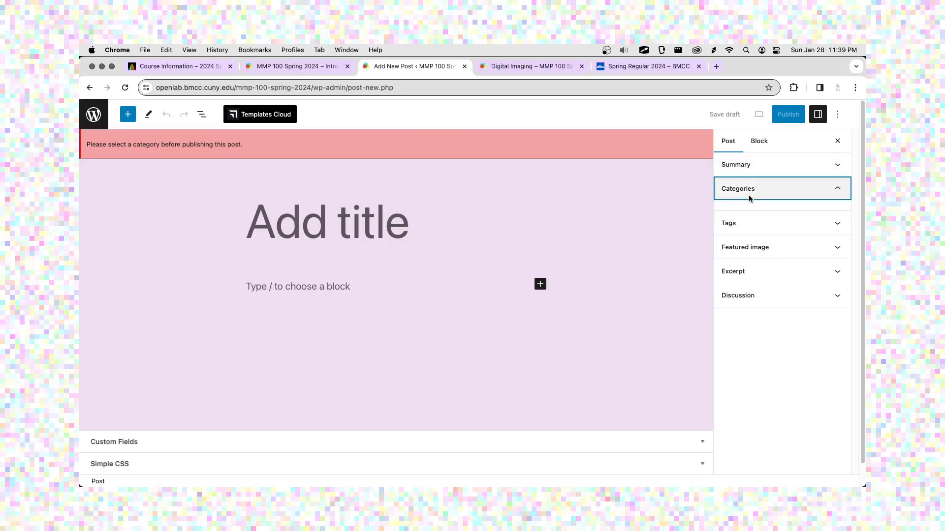
scroll(801, 228, "down", 1)
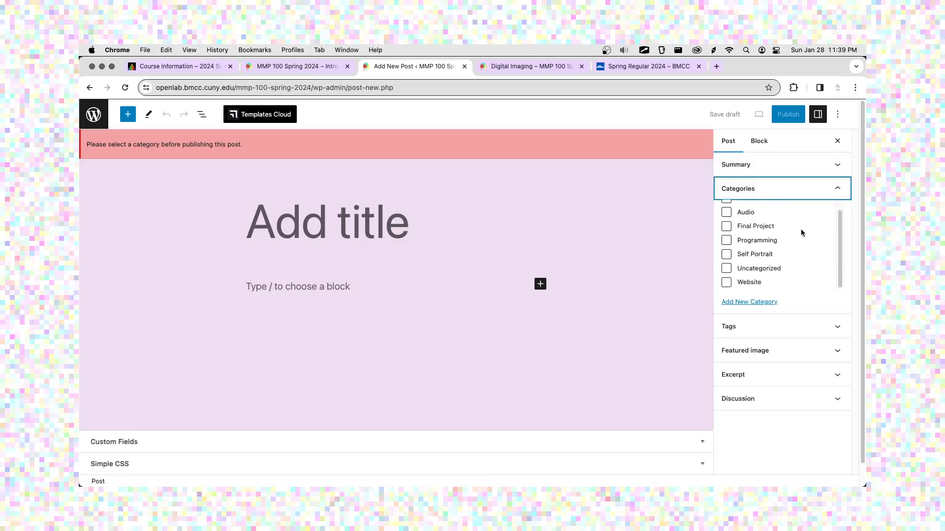
scroll(773, 249, "up", 1)
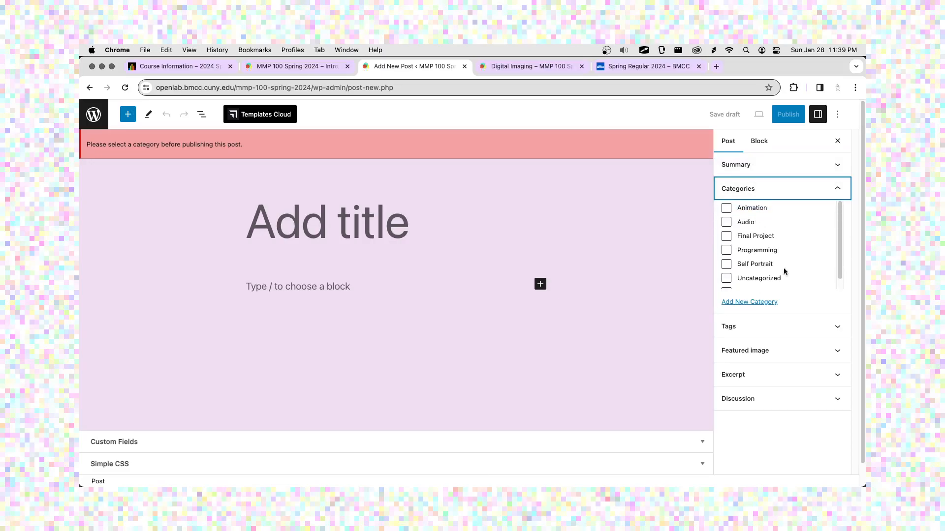
scroll(767, 258, "down", 1)
scroll(769, 259, "up", 1)
scroll(769, 262, "down", 1)
scroll(769, 262, "up", 1)
Step: Add a new category named "Weekly Blog Post" to the post without a parent category
left_click(762, 302)
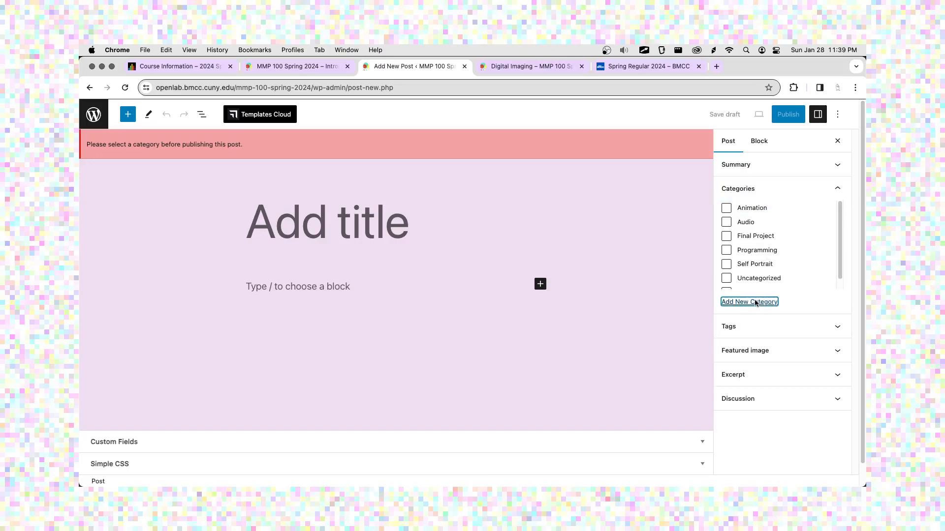
left_click(746, 336)
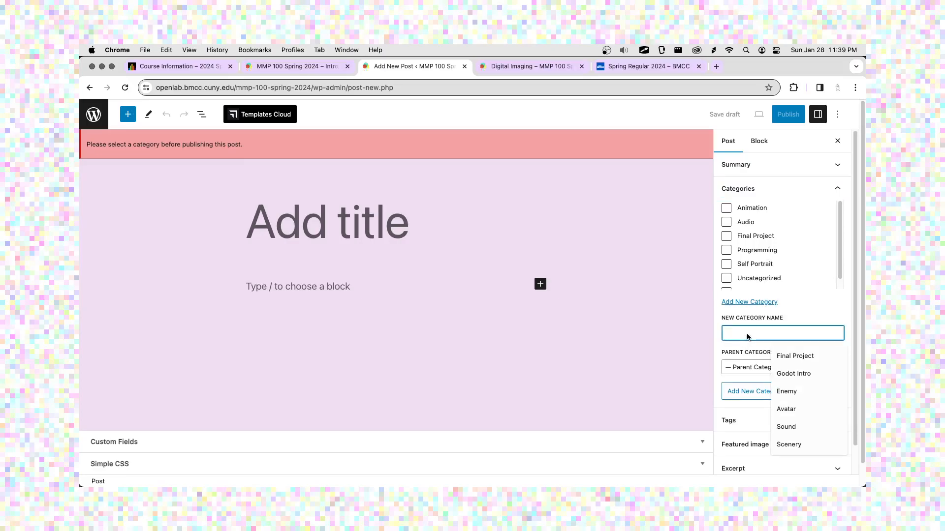
key("Escape")
type("Weekly Blog Post")
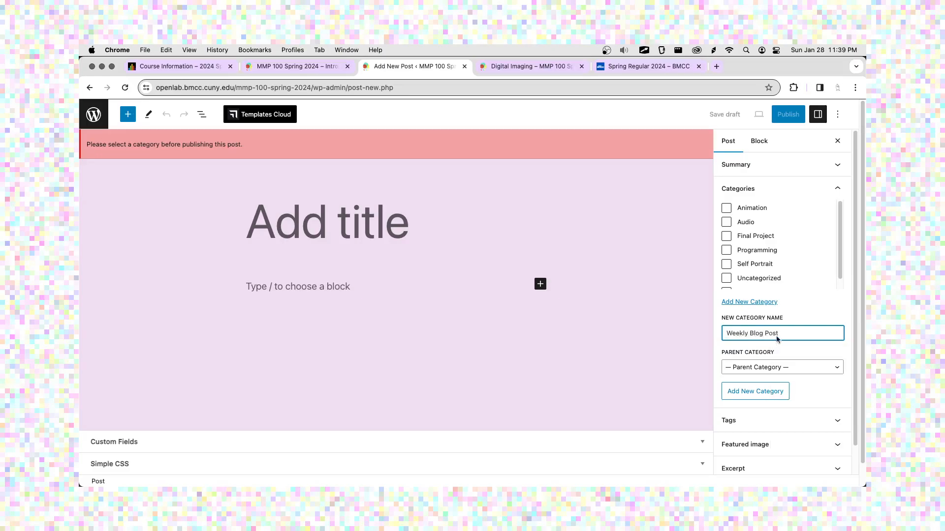
left_click(766, 391)
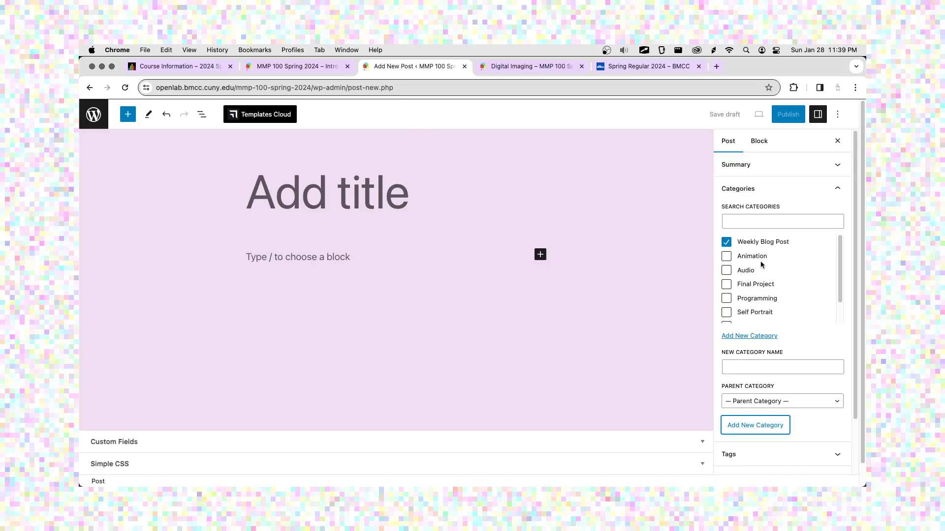
Step: Toggle the post's Categories section open and closed, leaving it collapsed
left_click(754, 197)
left_click(761, 195)
left_click(760, 193)
left_click(763, 195)
left_click(761, 195)
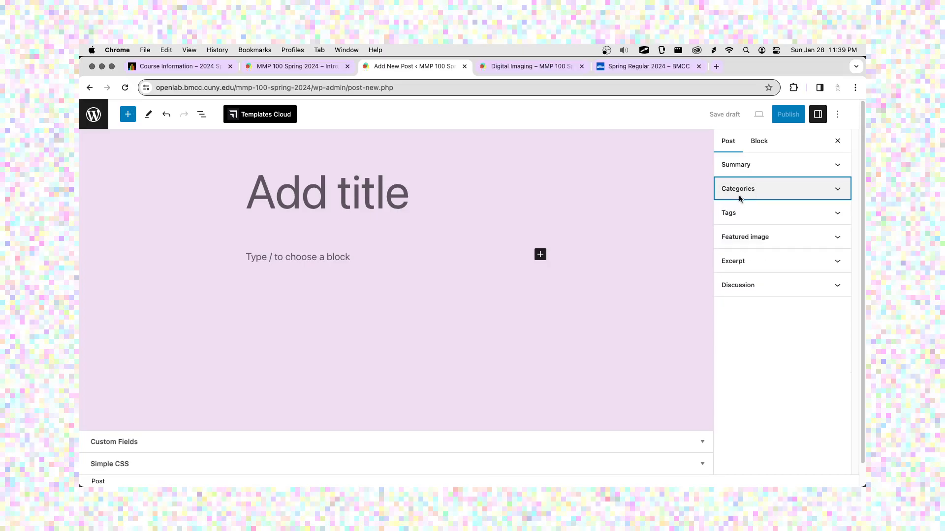
left_click(834, 194)
left_click(838, 192)
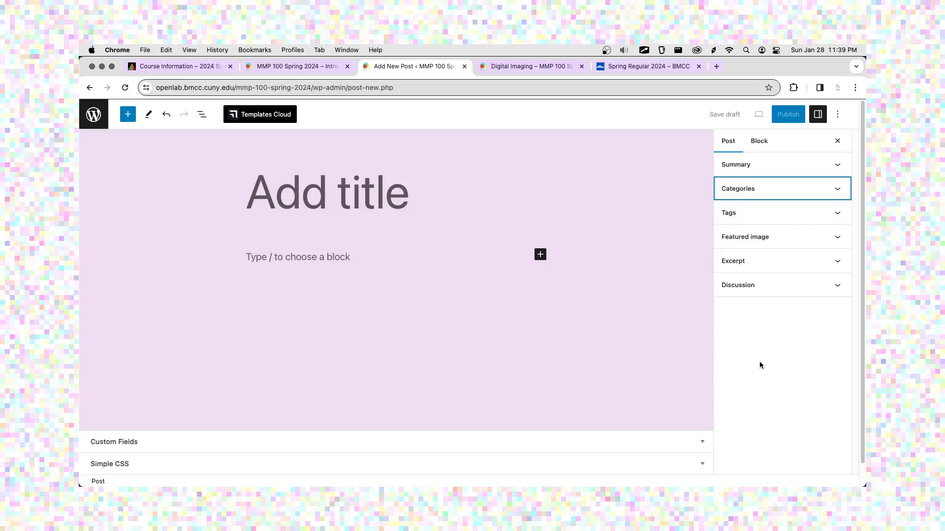
Step: Title the post "My Self Portrait Update"
left_click(318, 206)
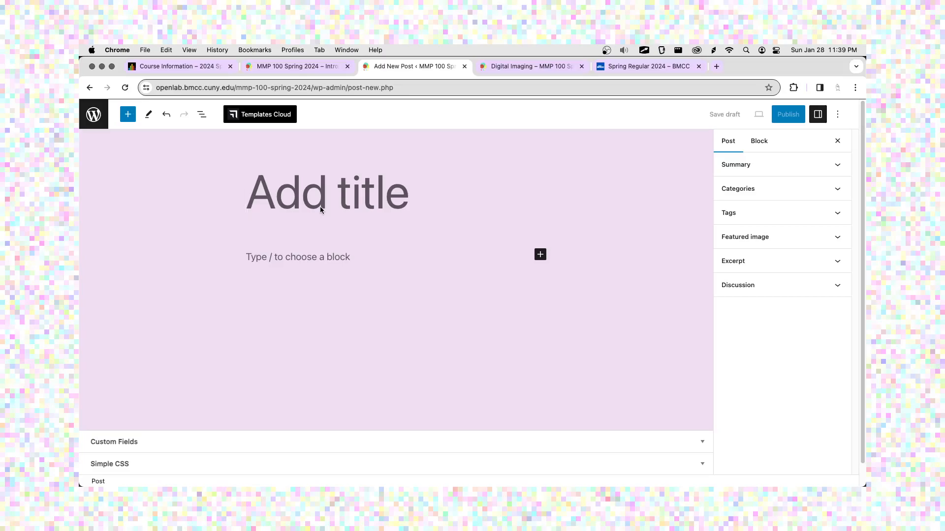
type("Myu")
key("BackSpace")
key("BackSpace")
type("S")
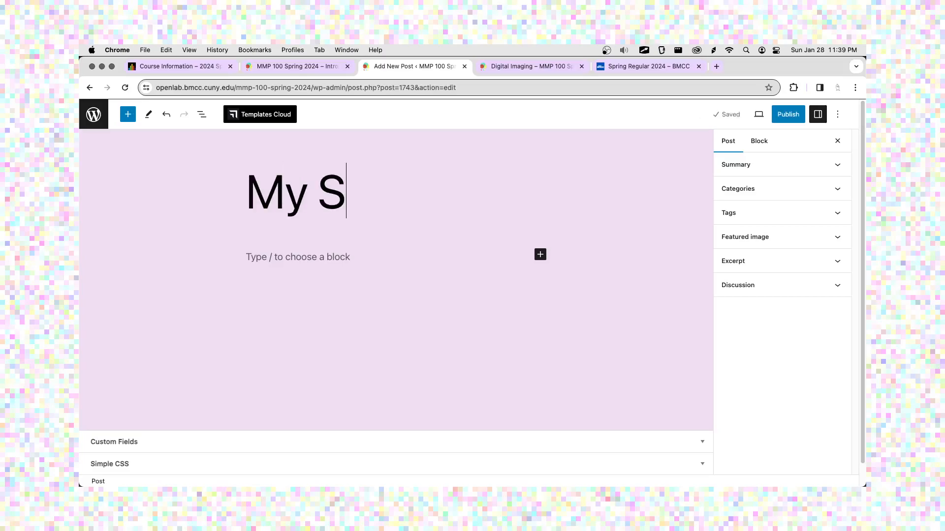
type("eklf")
key("BackSpace")
key("BackSpace")
key("BackSpace")
type("lf Portrait Update")
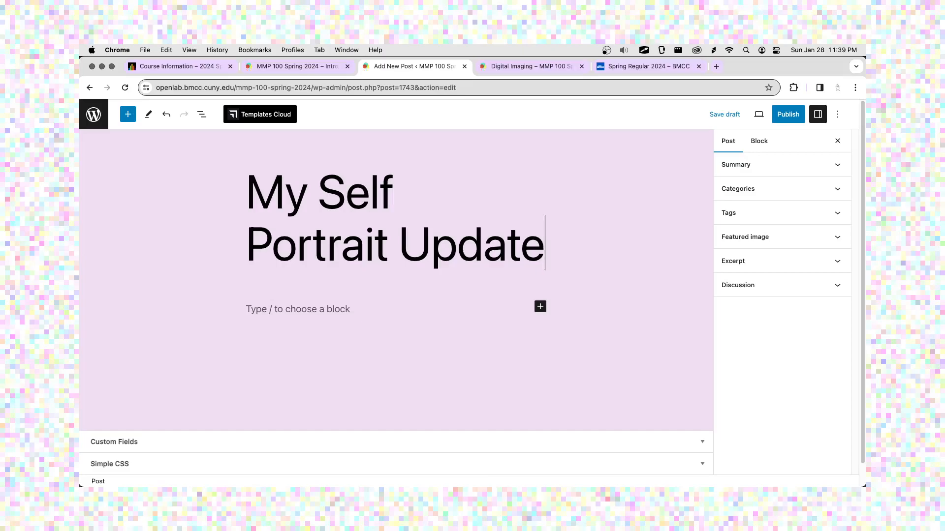
Step: Write the body paragraph "For my self portrait, I want to create a city scene where a pigeon and a lizard are hanging out." and start a new block
left_click(324, 308)
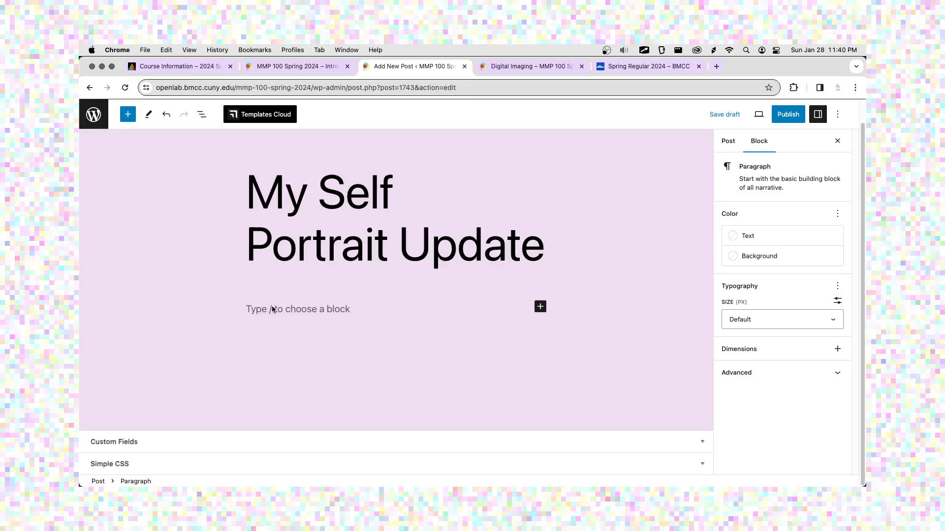
type("My")
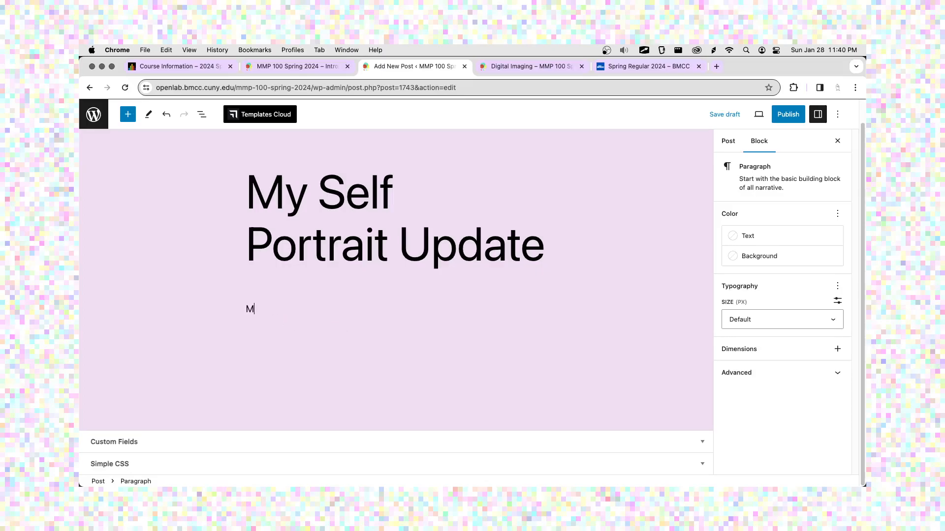
key("BackSpace")
key("BackSpace")
type("Fopr")
type(" my self ")
type("portrait ")
type(" I want to create a")
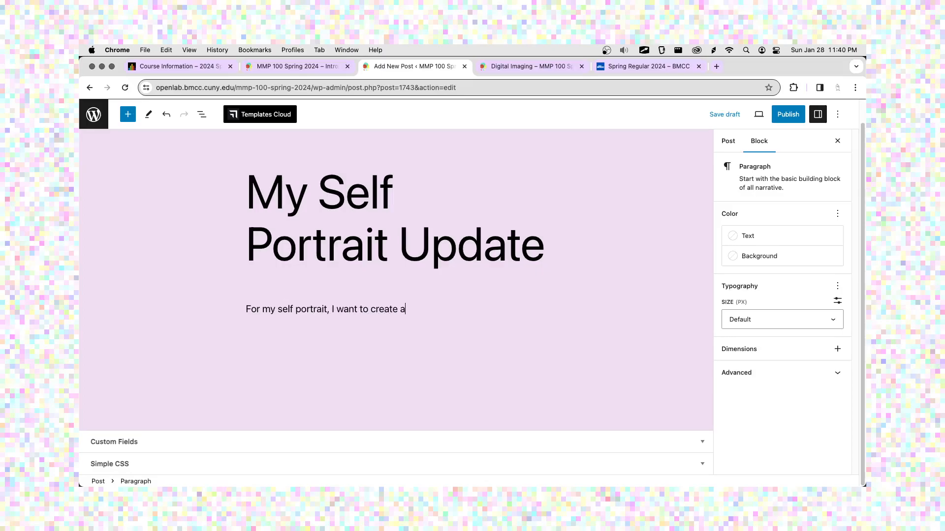
type(" city scene where a pigeon and a")
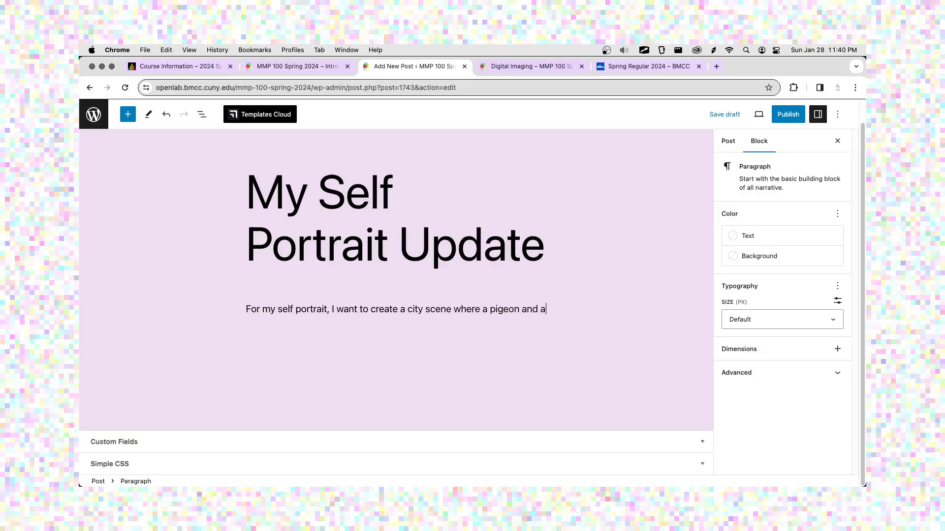
type(" lizard are hanging out.")
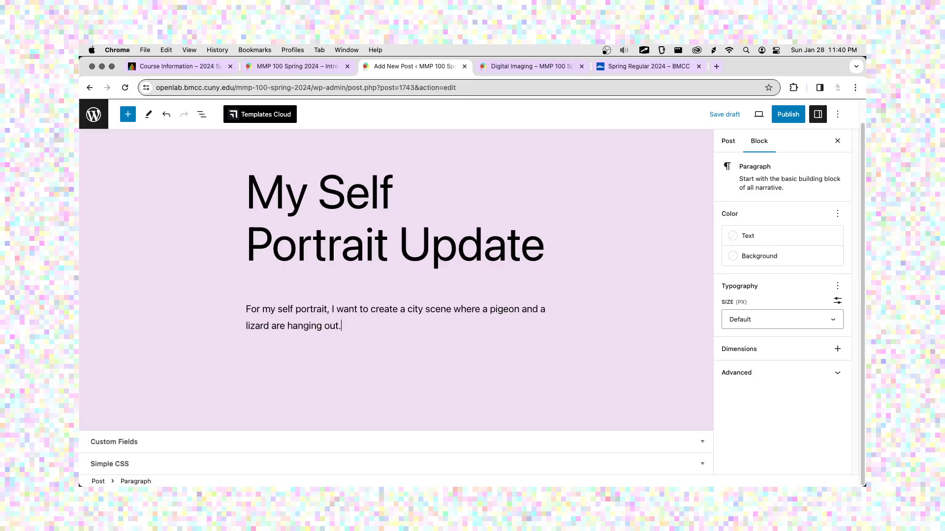
key("Return")
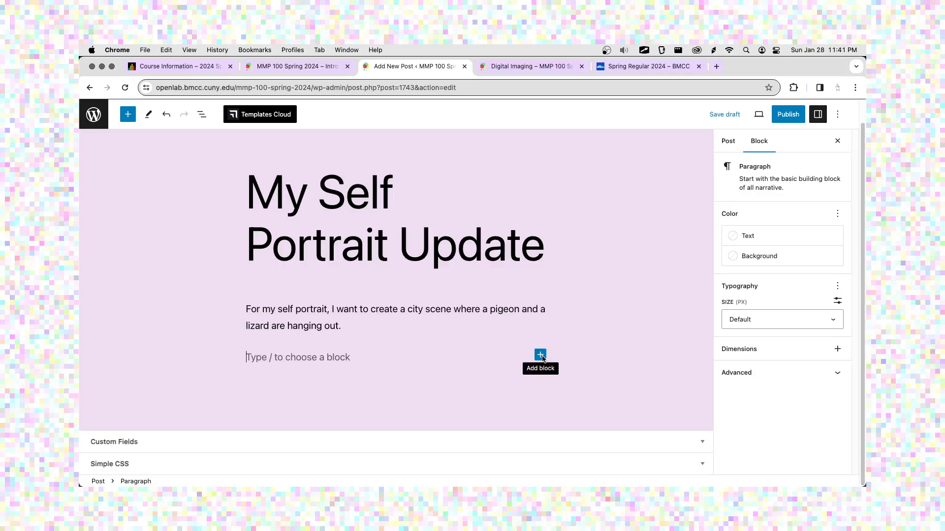
left_click(540, 356)
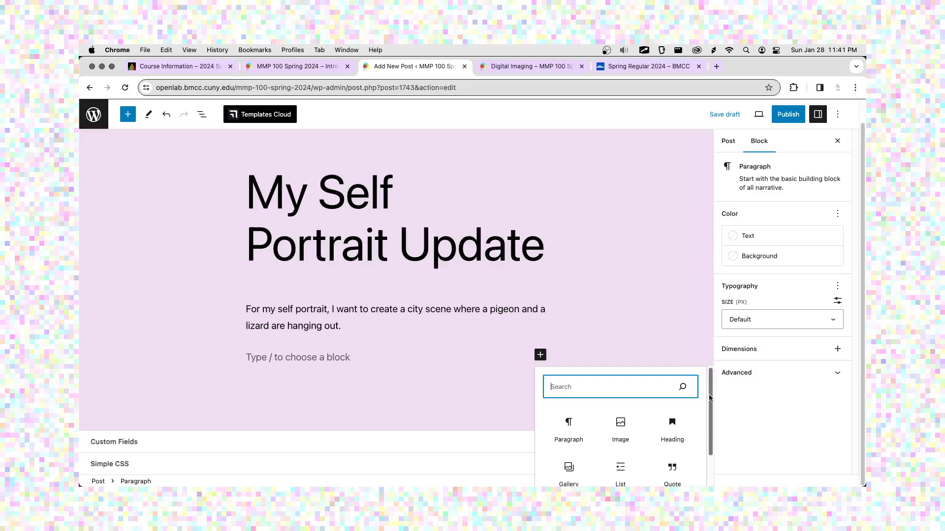
left_click(544, 367)
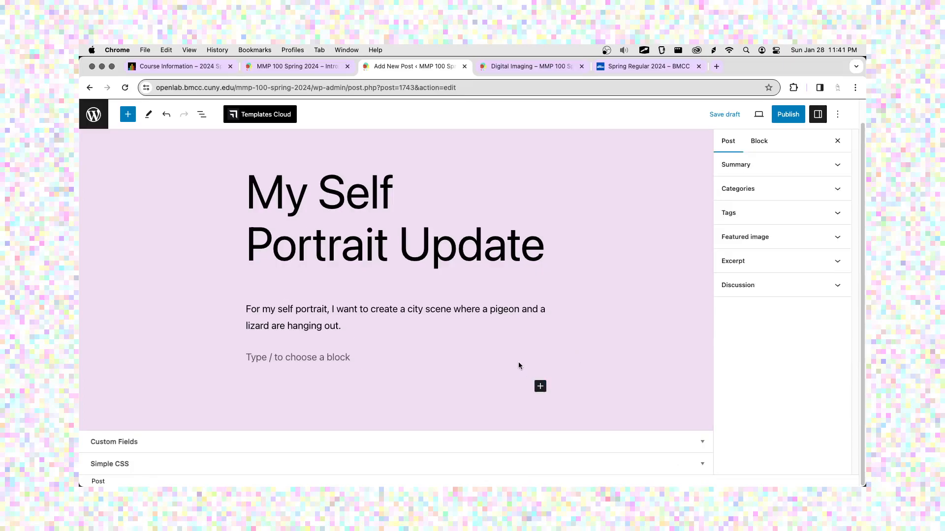
left_click(522, 361)
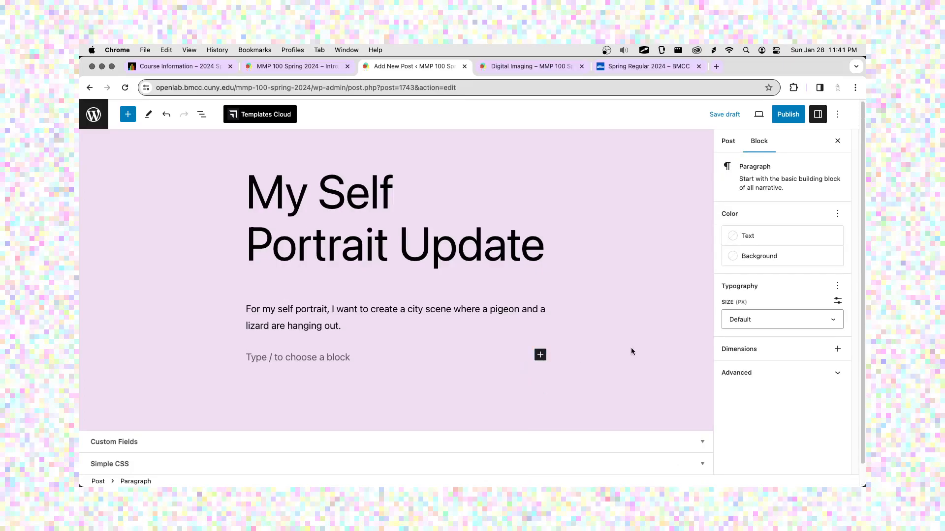
Step: Search the available blocks for "image" and insert an Image block below the body paragraph
left_click(539, 355)
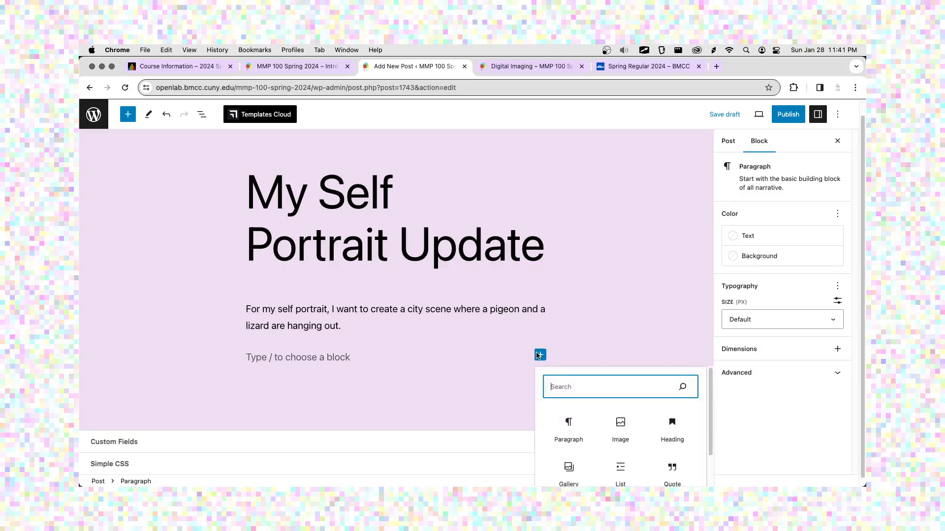
scroll(613, 420, "down", 2)
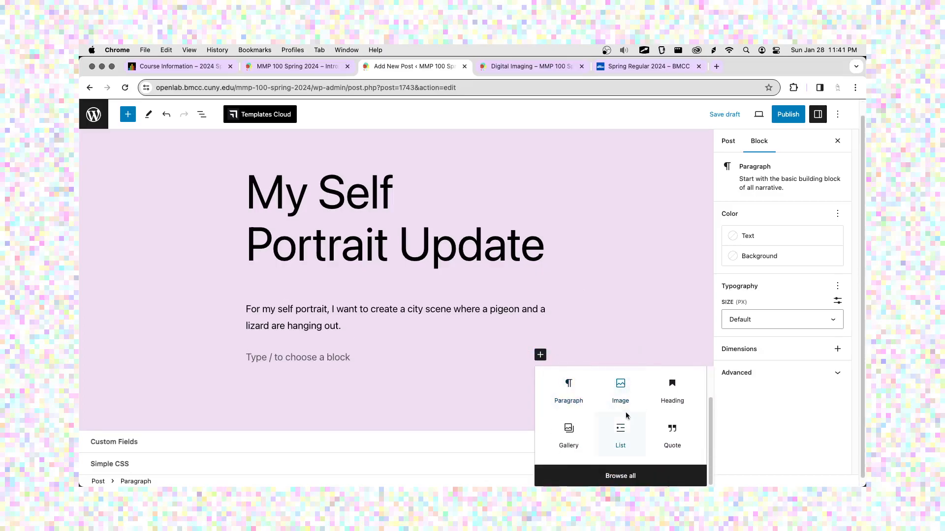
scroll(620, 401, "up", 1)
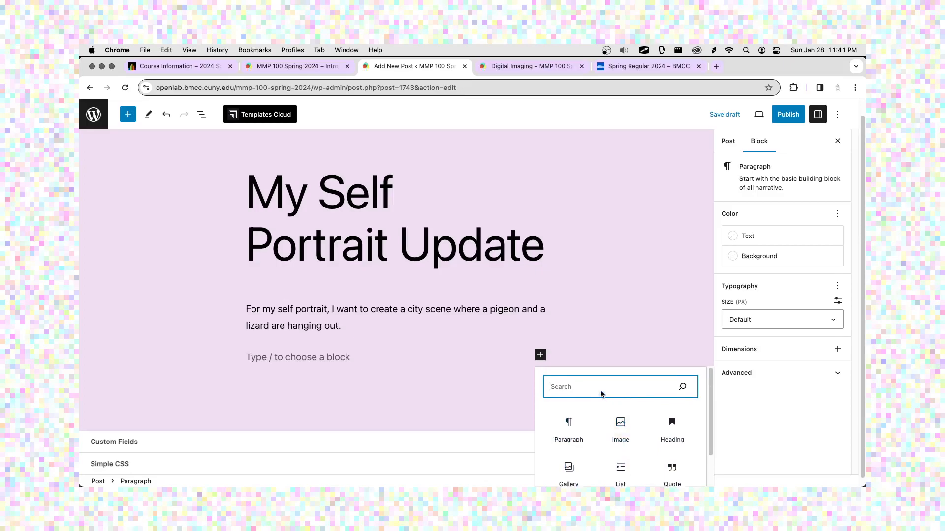
type("image")
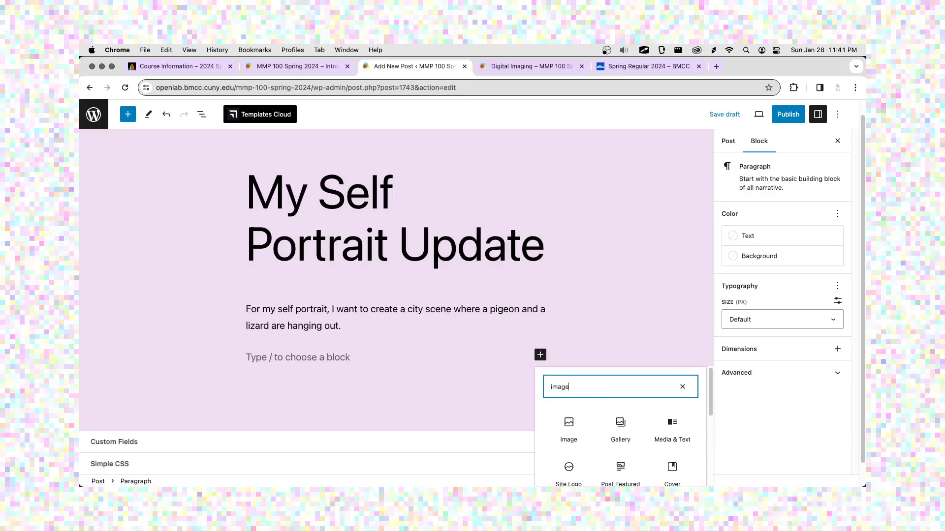
left_click(565, 433)
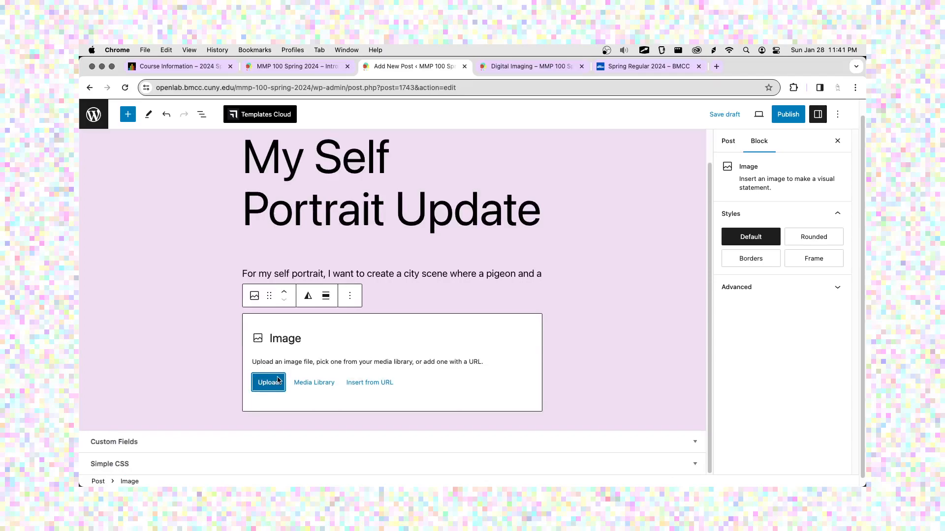
Step: Upload Self Portrait 1.jpg from the Self Portrait folder inside Documents > MMP 100 into the Image block
left_click(271, 386)
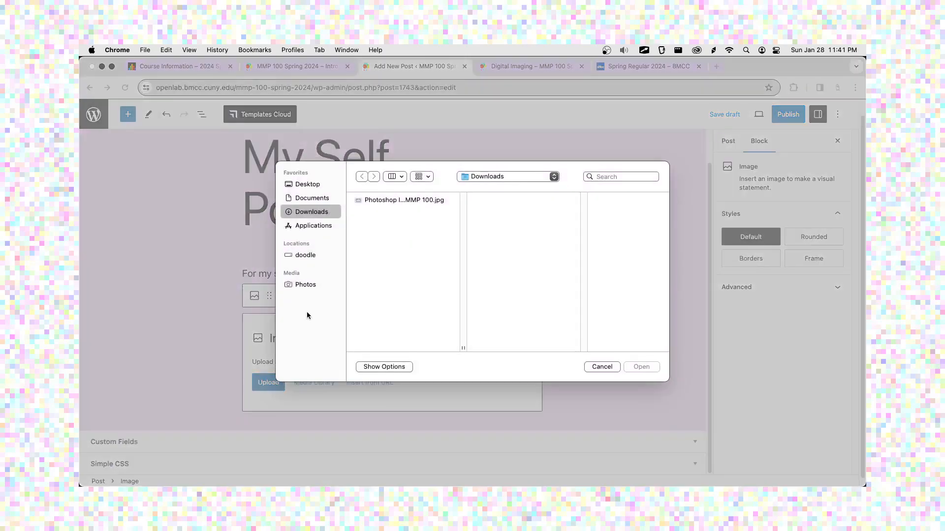
left_click(328, 200)
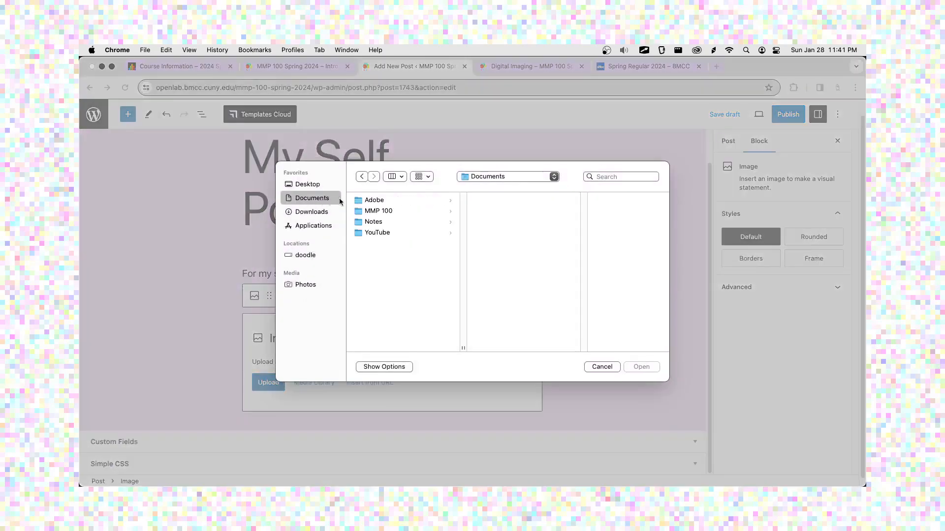
left_click(379, 211)
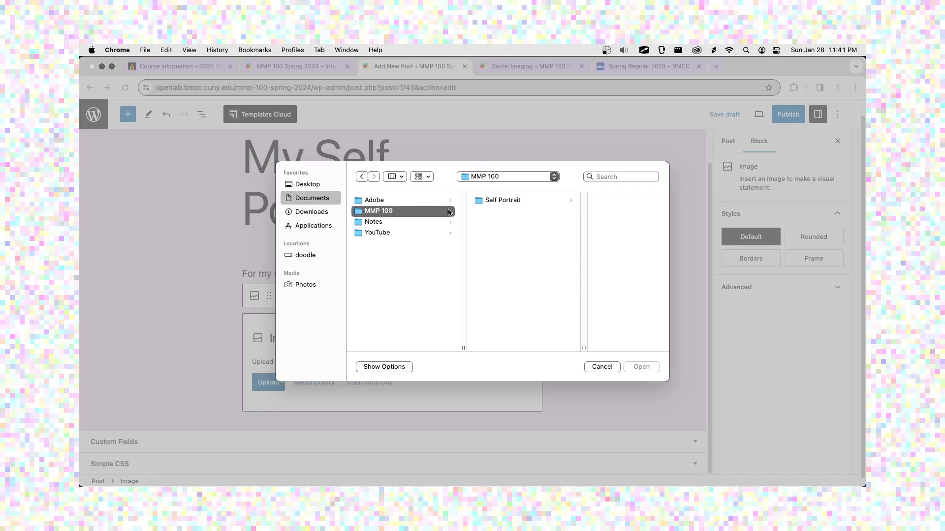
left_click(483, 201)
left_click(574, 233)
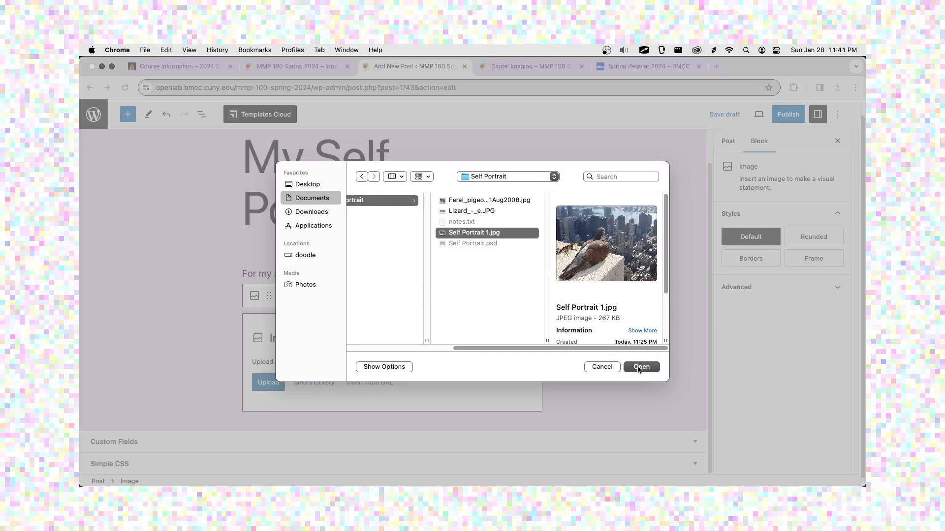
left_click(640, 367)
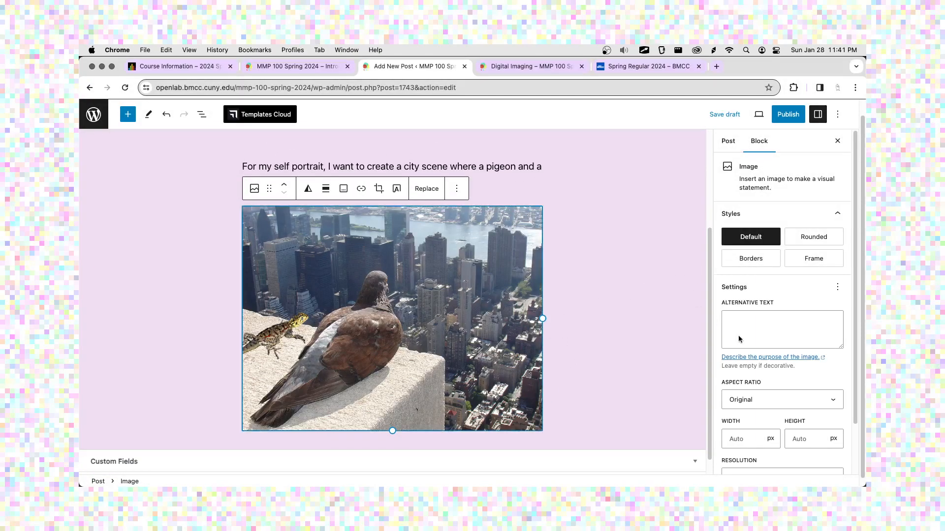
Step: Look over the uploaded image's resolution and style settings, and deselect the image
scroll(748, 334, "down", 2)
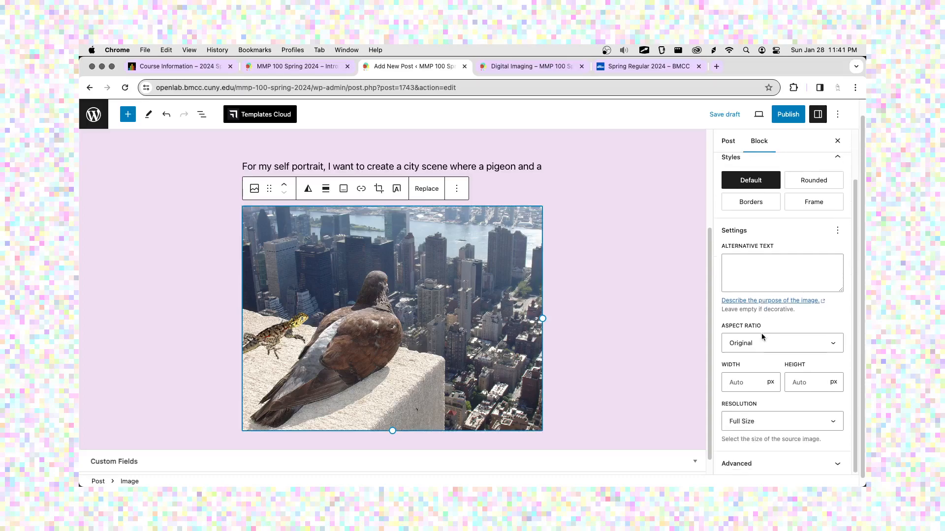
left_click(760, 419)
left_click(760, 422)
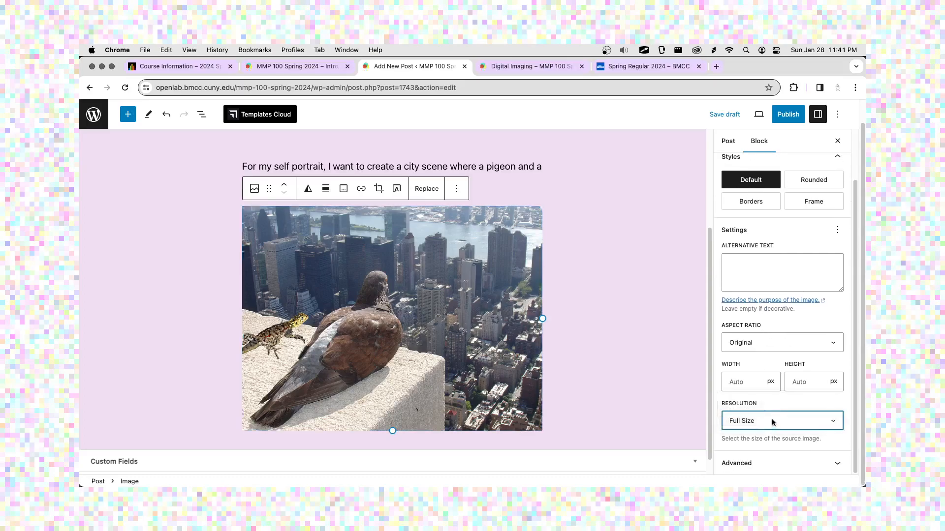
scroll(767, 421, "up", 2)
left_click(751, 213)
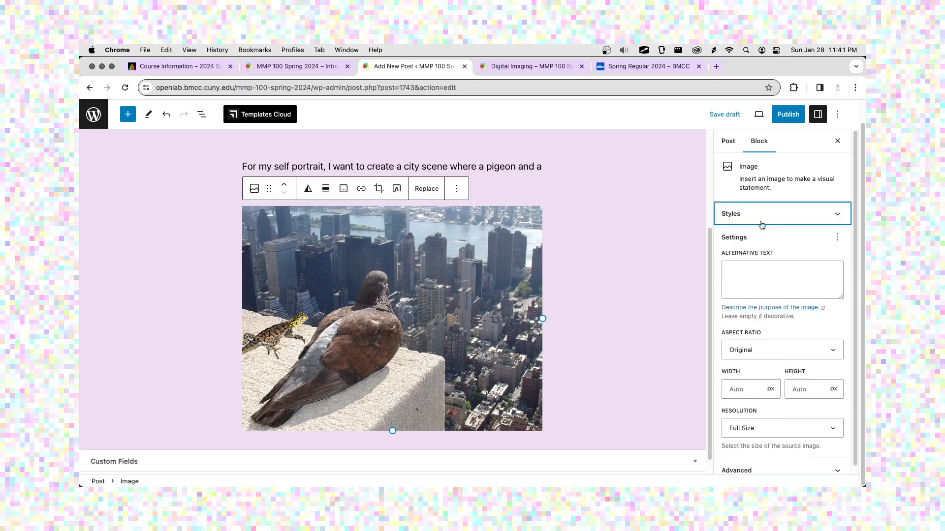
left_click(753, 214)
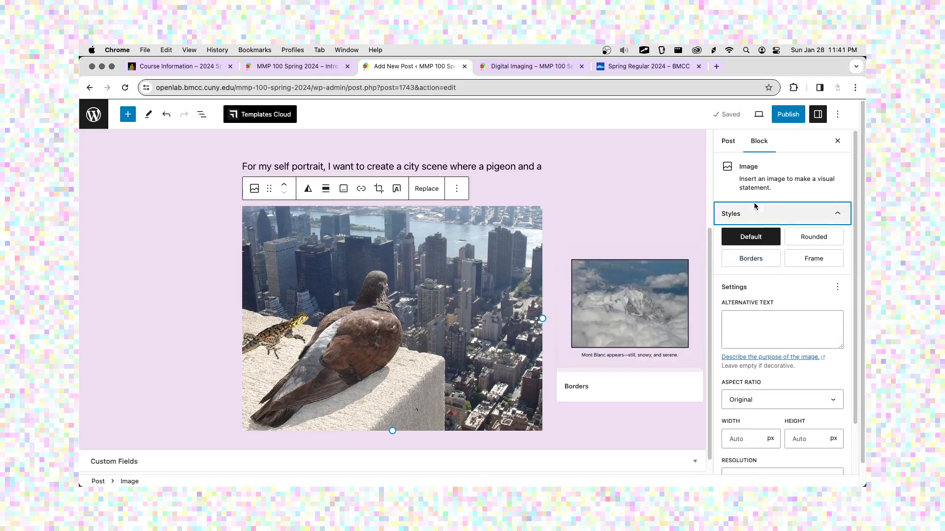
left_click(572, 415)
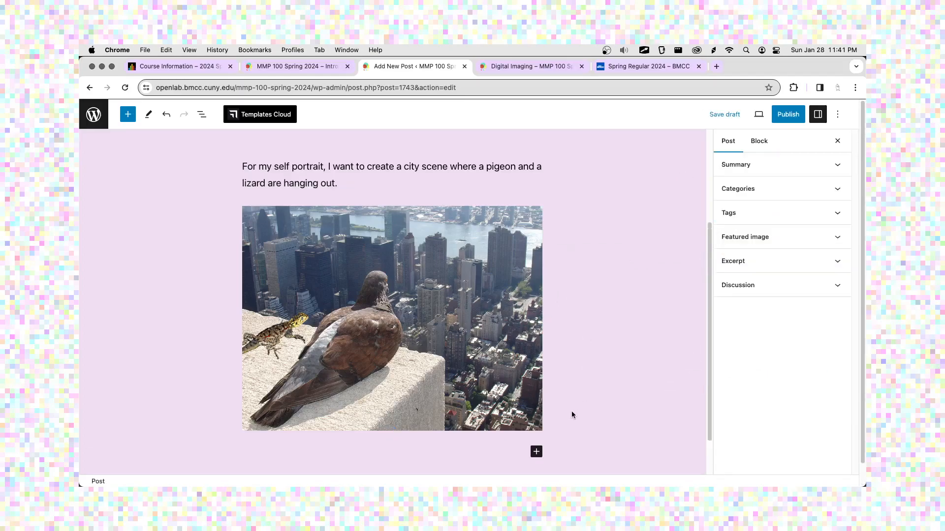
Step: Start an empty paragraph below the image, and copy the Wikimedia Commons pigeon image URL from notes.txt using Finder and TextEdit
left_click(499, 457)
scroll(598, 392, "down", 2)
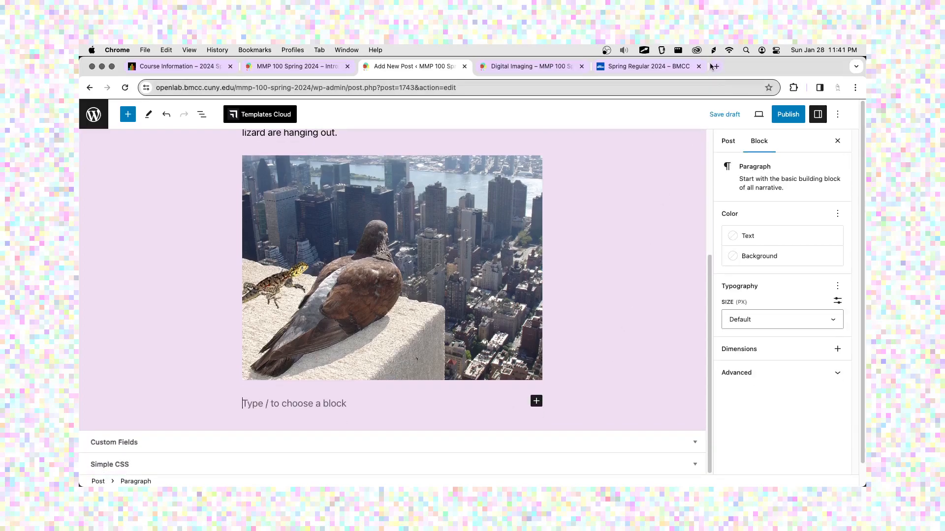
key("super+Tab")
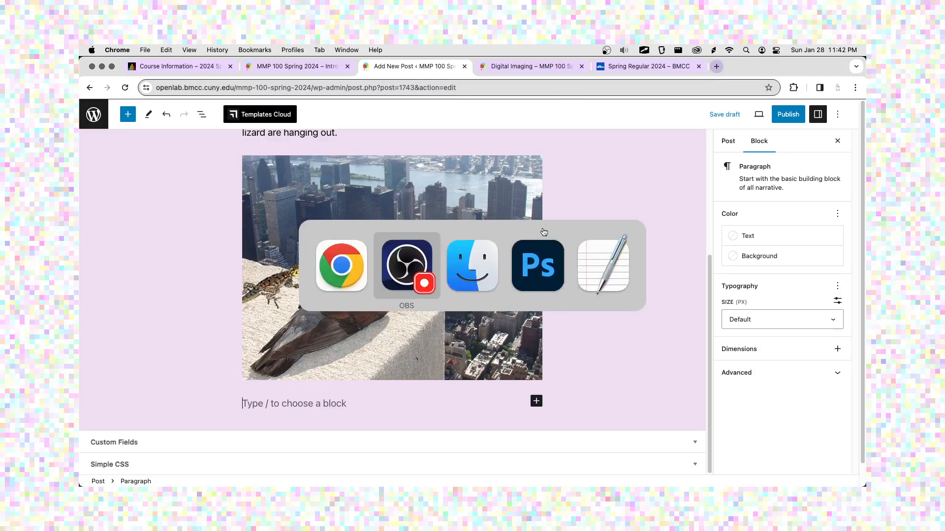
key("super+Tab")
double_click(510, 134)
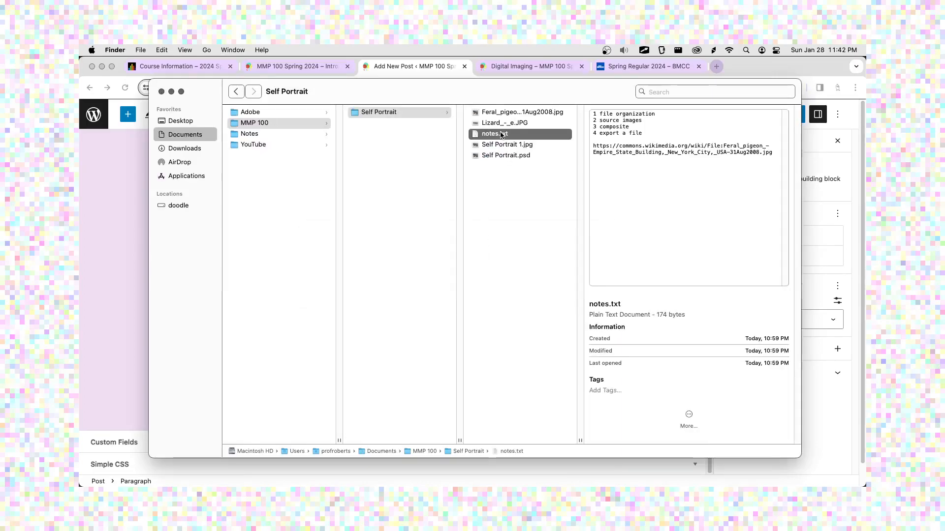
left_click_drag(335, 267, 257, 202)
key("super+c")
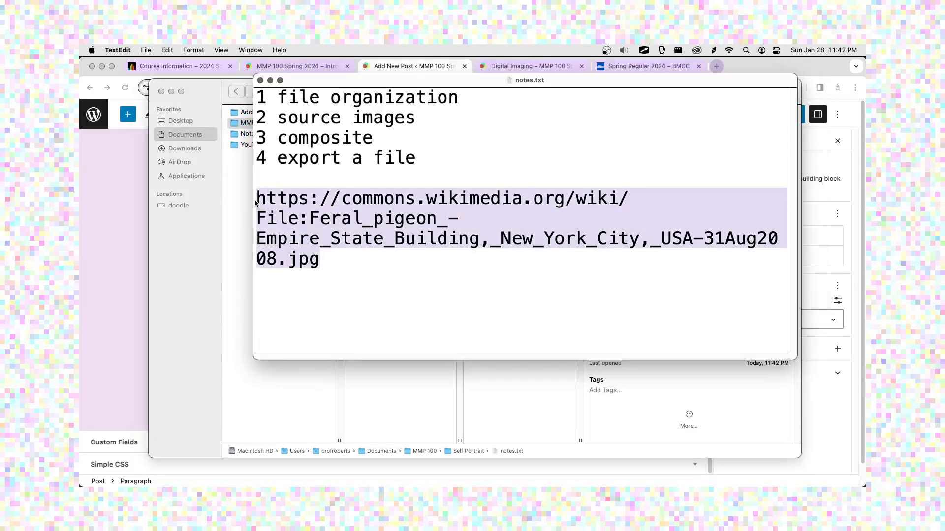
Step: Switch back to Chrome, write "Here are the images I'm using:" below the image, and paste the copied Wikimedia Commons URL
left_click(129, 214)
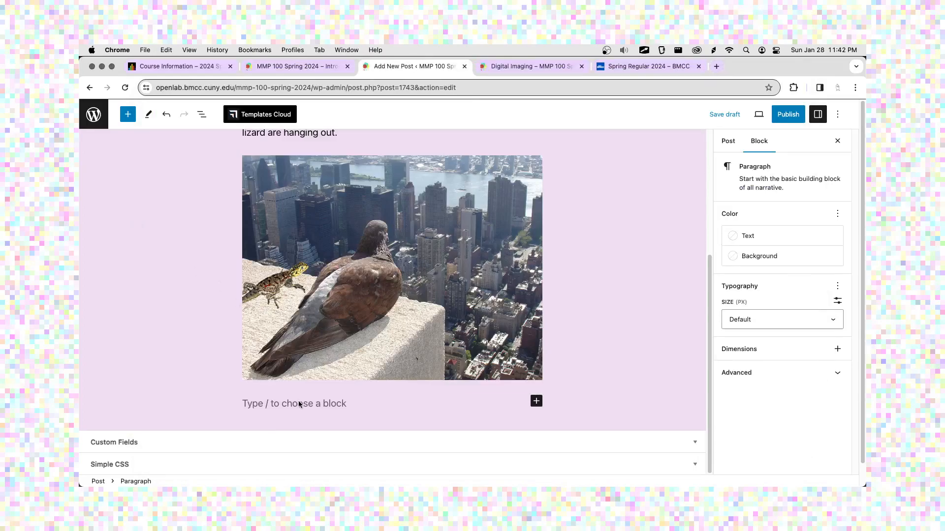
type("Here are the ")
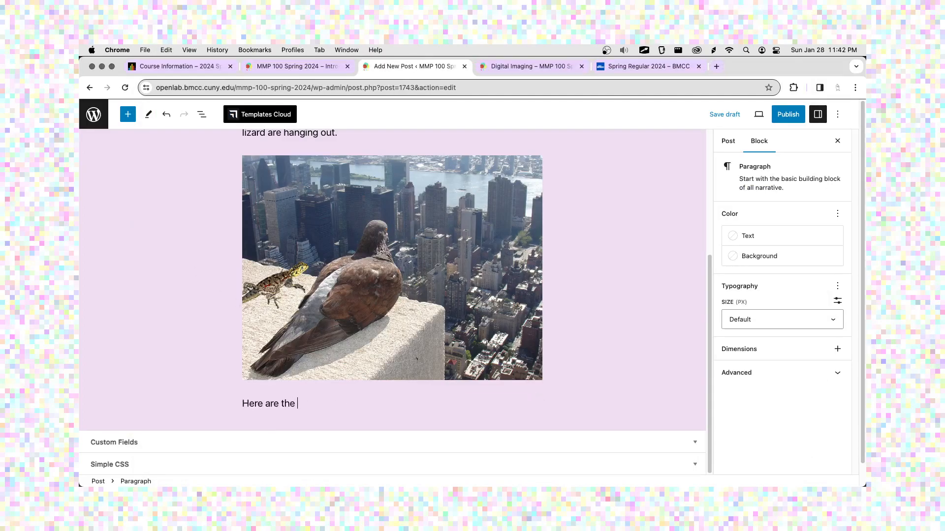
type("images I'm using:")
key("super+v")
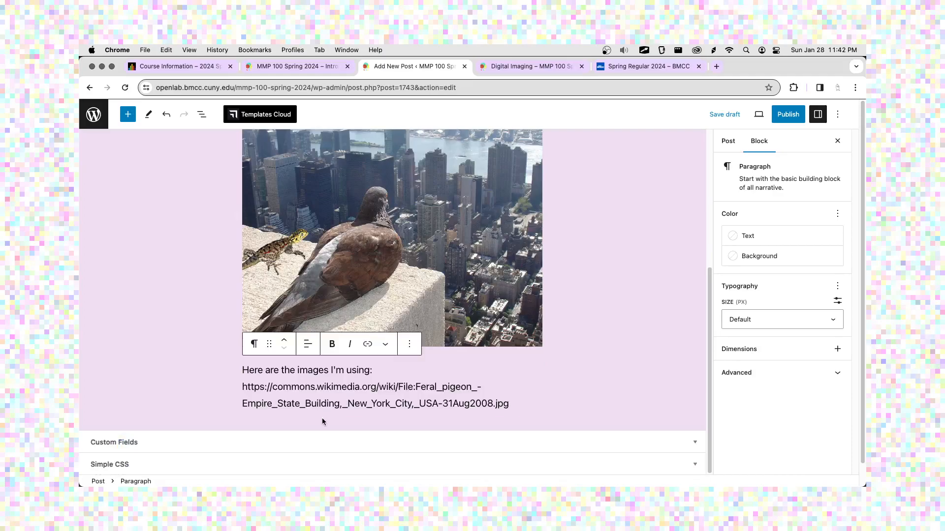
Step: Turn the pasted Wikimedia Commons pigeon URL below the image into a link
key("super+a")
left_click(332, 384)
left_click_drag(243, 386, 509, 404)
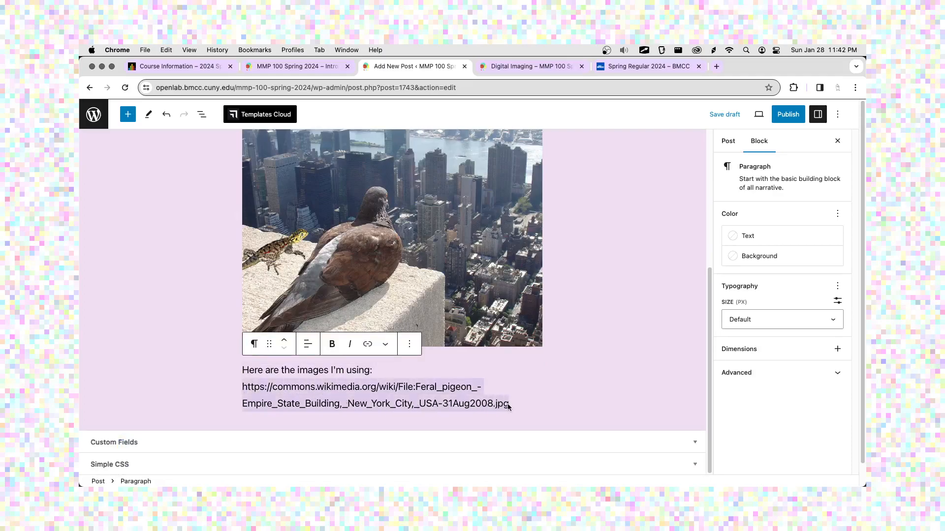
left_click(368, 344)
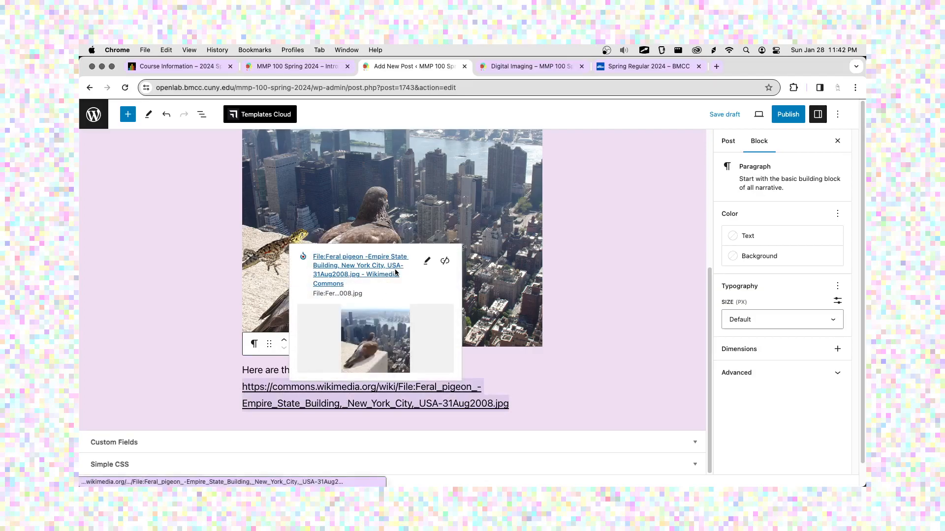
Step: Set the pigeon link to open in a new tab, and save the link settings
left_click(426, 260)
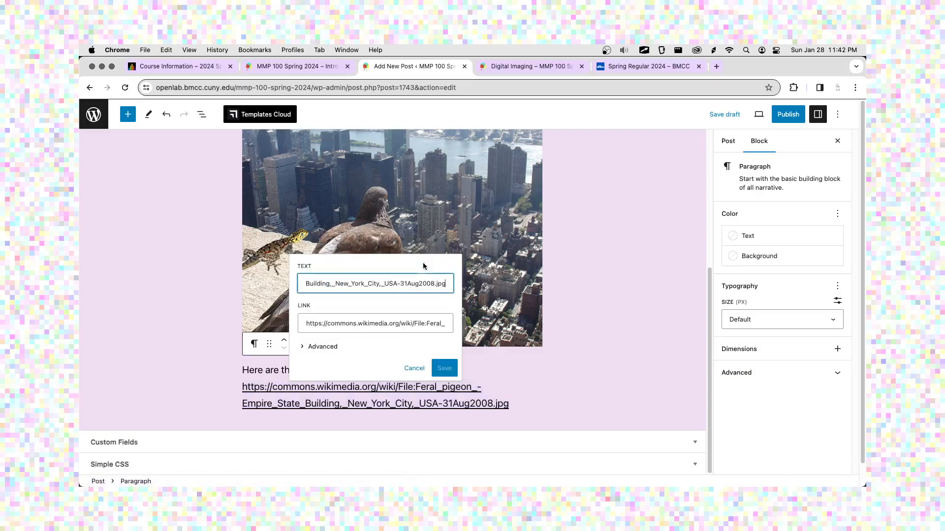
triple_click(330, 286)
left_click(324, 346)
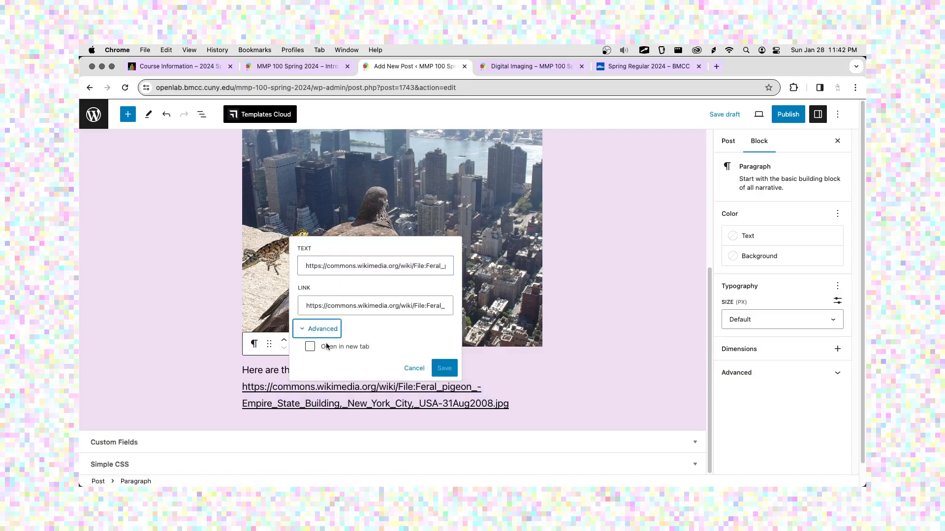
left_click(310, 347)
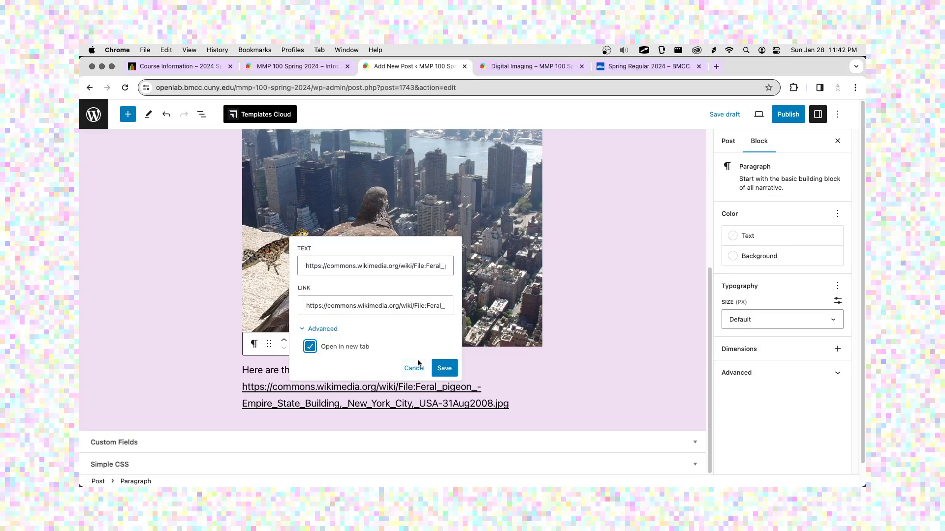
left_click(444, 368)
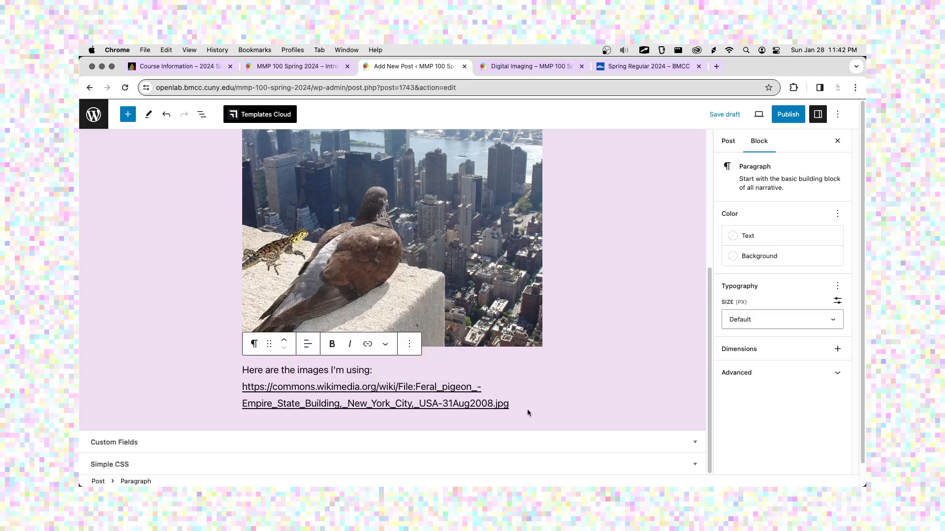
Step: Start an empty paragraph below the pigeon link, and open the Wikimedia Commons page File:Lizard - e.JPG in a new browser tab
key("Return")
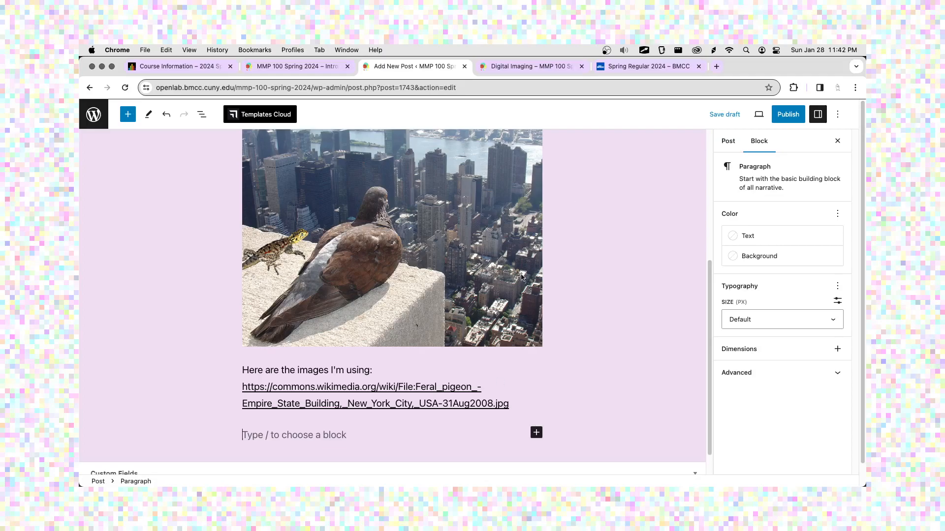
left_click(716, 66)
type("lizard")
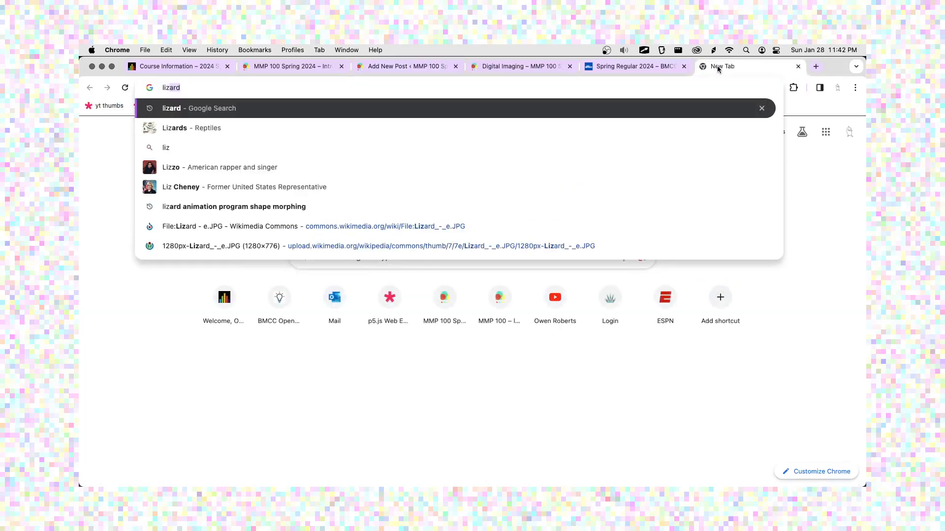
key("Down")
key("Down")
key("Down")
key("Down")
key("Down")
key("Down")
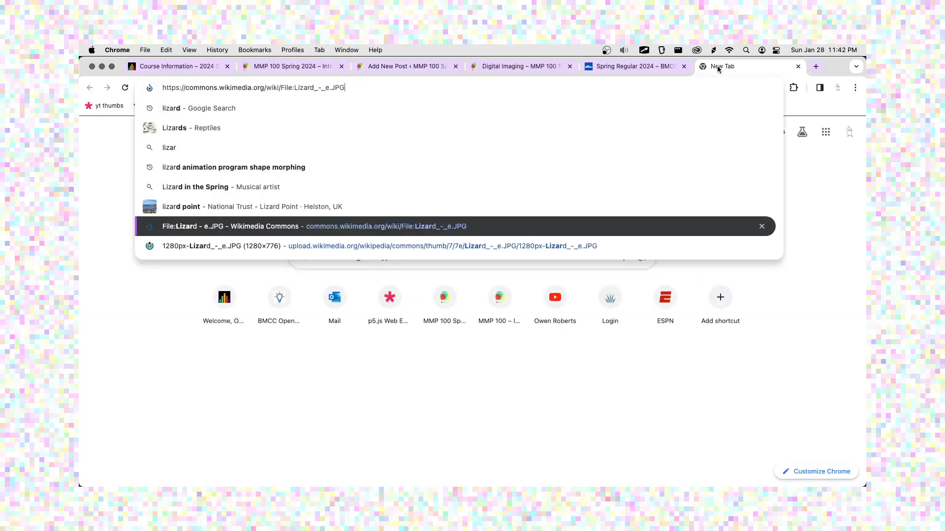
key("Return")
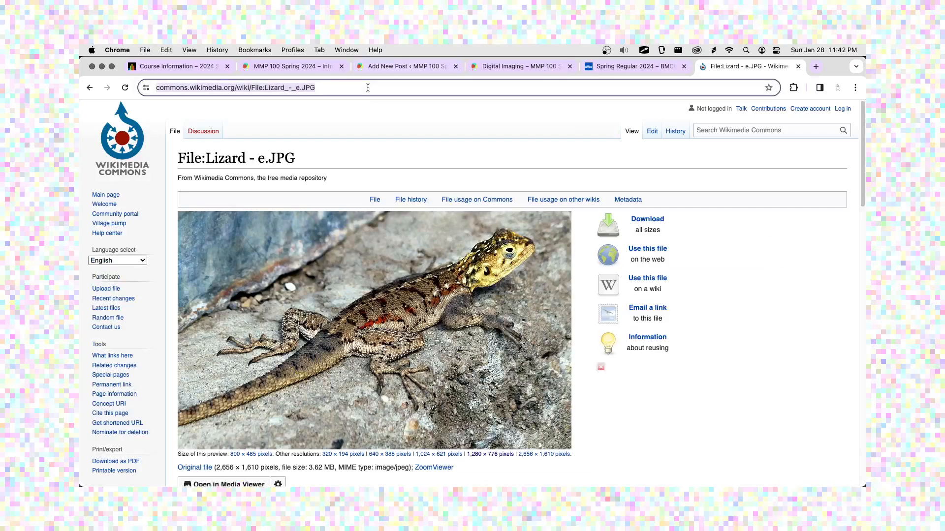
left_click(517, 66)
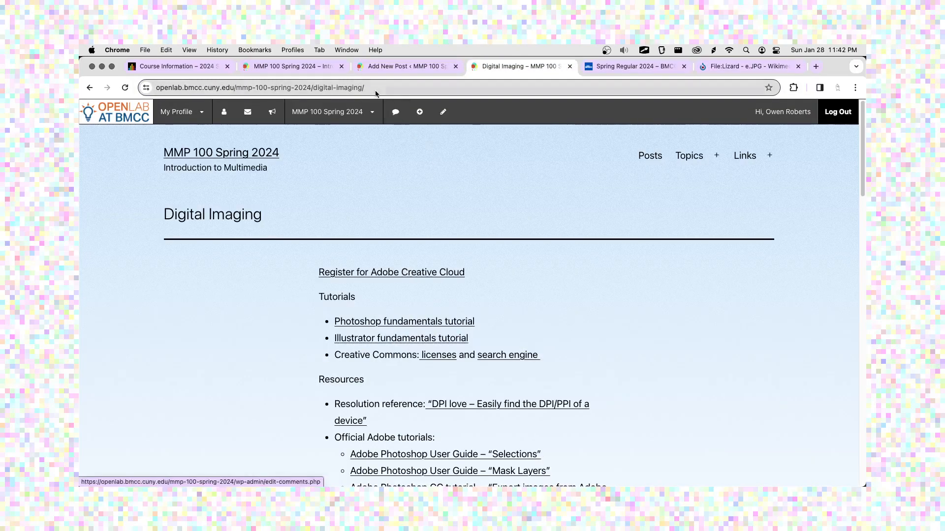
left_click(379, 68)
type("https://commons.wikimedia.org/wiki/File:Lizard_-_e.JPG")
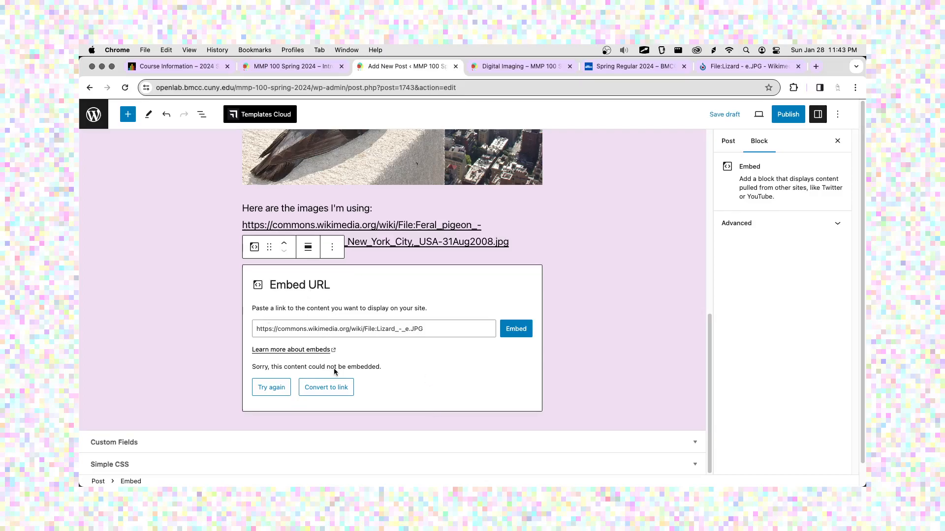
left_click(325, 389)
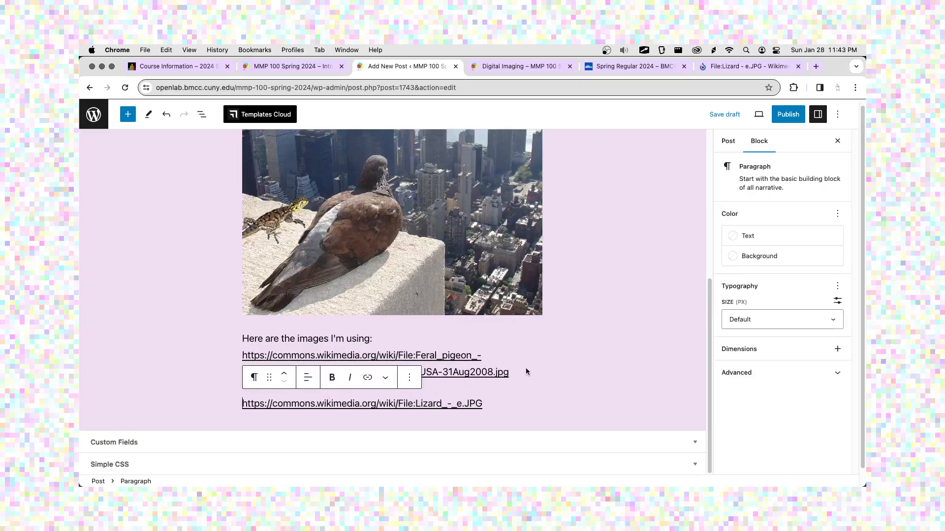
Step: Look over the draft from title to source links, and bring up the pre-publish checks
scroll(578, 301, "up", 10)
scroll(578, 302, "down", 10)
scroll(548, 255, "up", 10)
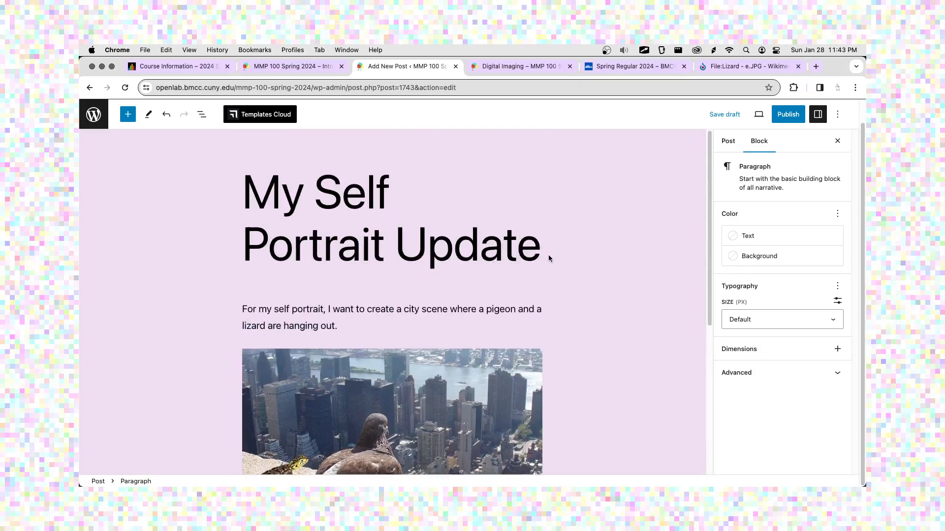
scroll(548, 258, "down", 10)
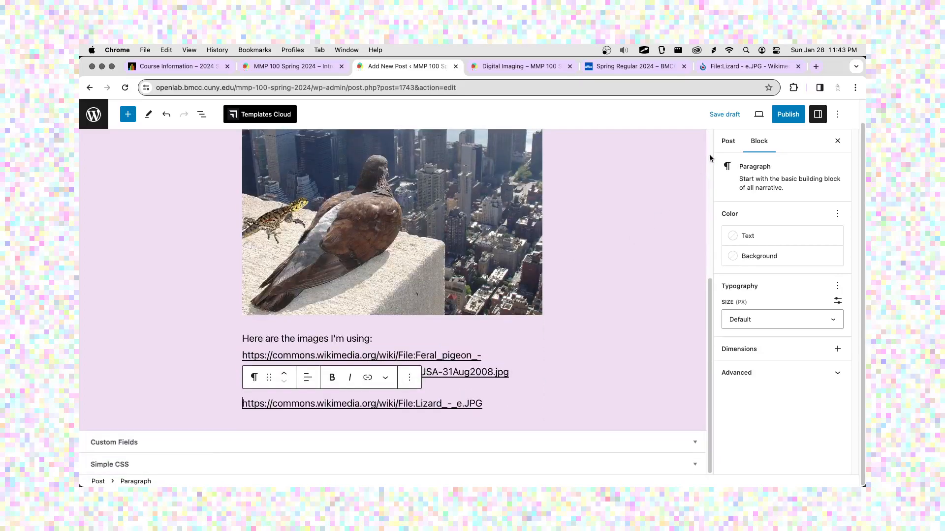
left_click(782, 118)
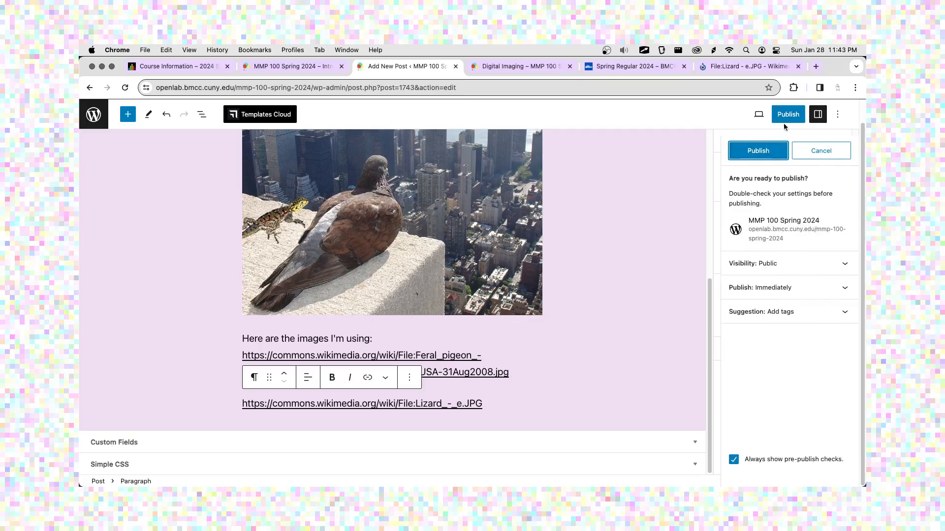
Step: Preview the post in a new tab, look through it, and close the preview
left_click(759, 115)
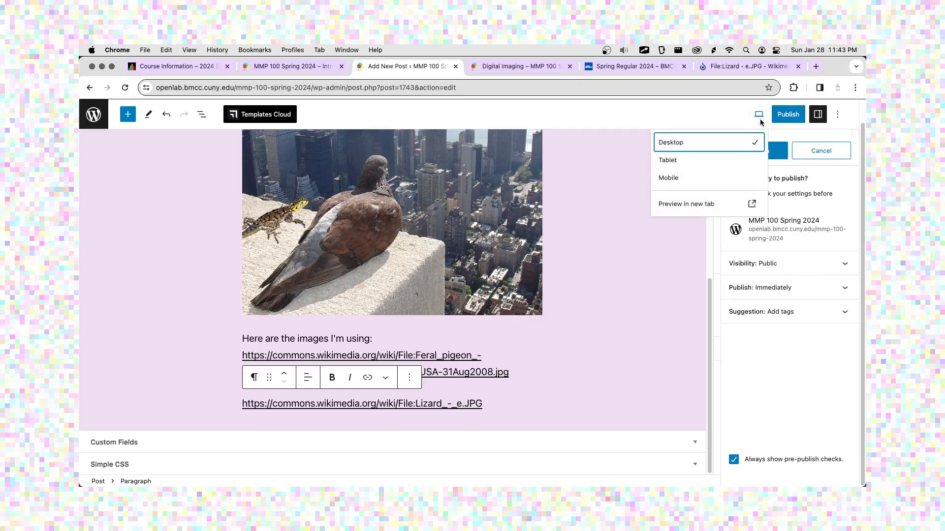
left_click(688, 207)
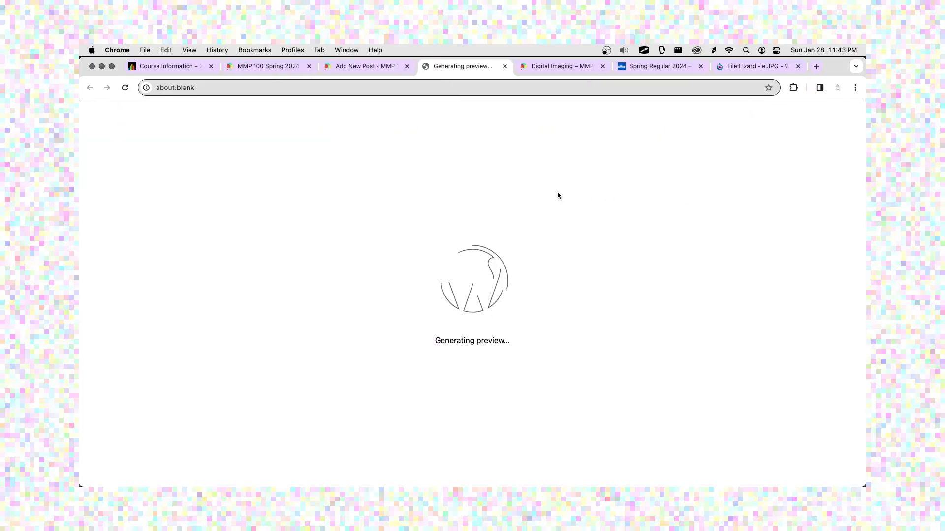
scroll(412, 188, "down", 8)
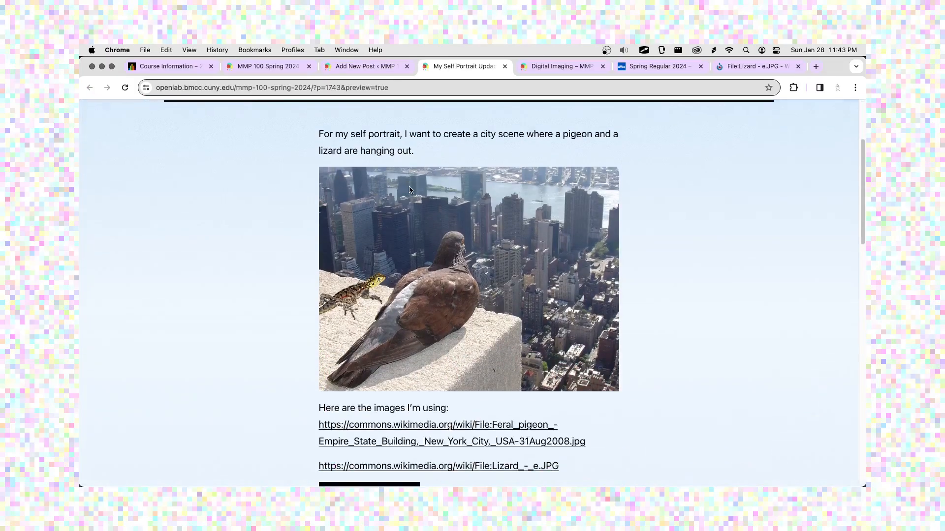
scroll(413, 187, "up", 8)
left_click(503, 67)
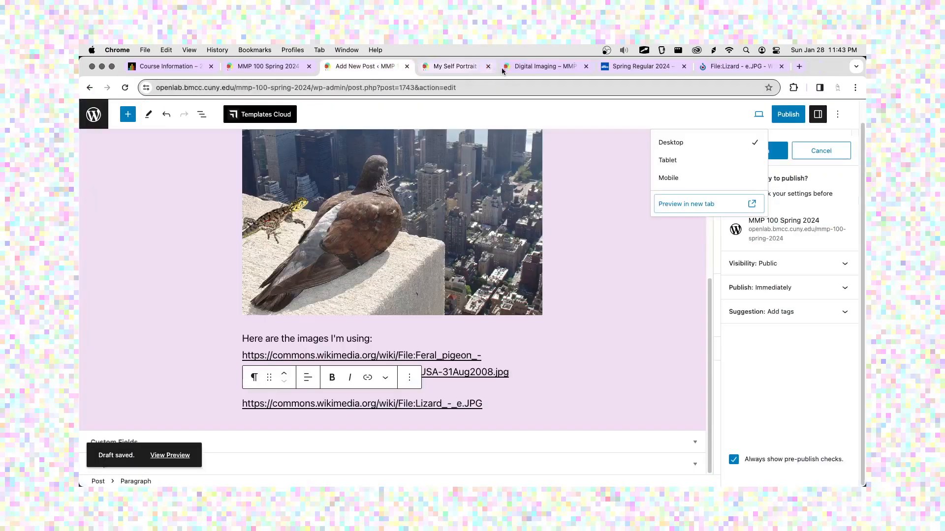
Step: Publish the post, and view the live page down to its category and comment form
left_click(782, 151)
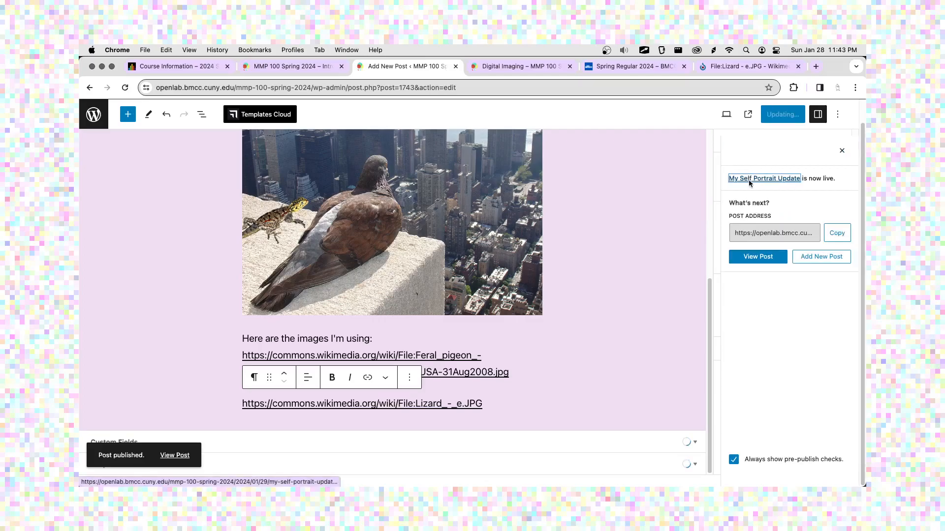
left_click(757, 252)
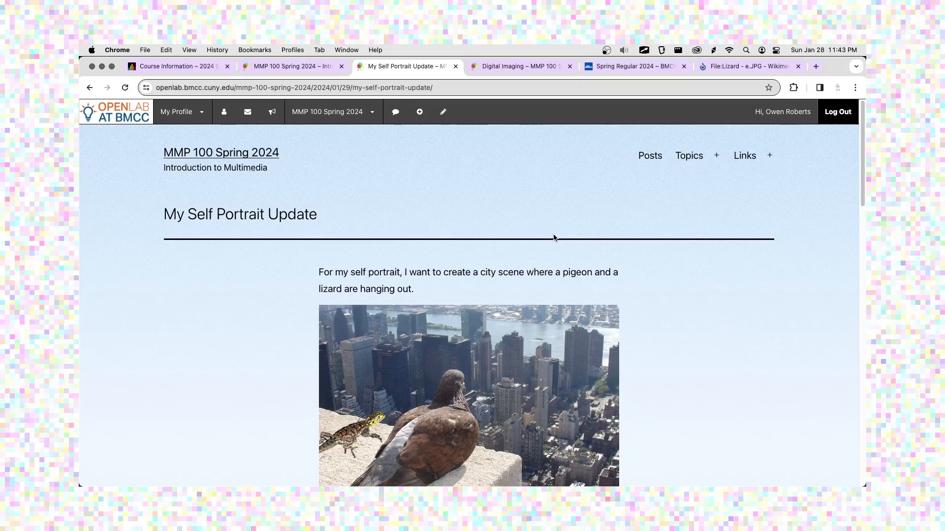
scroll(553, 239, "down", 8)
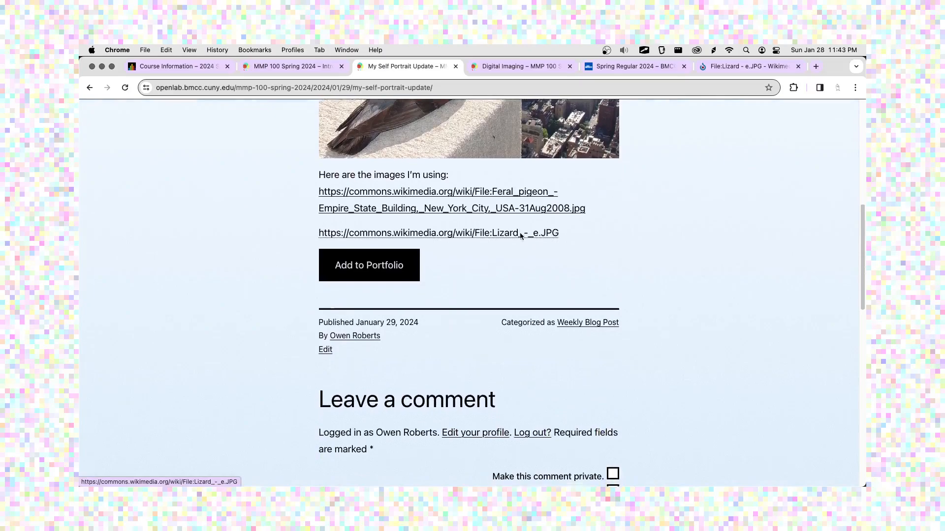
scroll(521, 235, "down", 5)
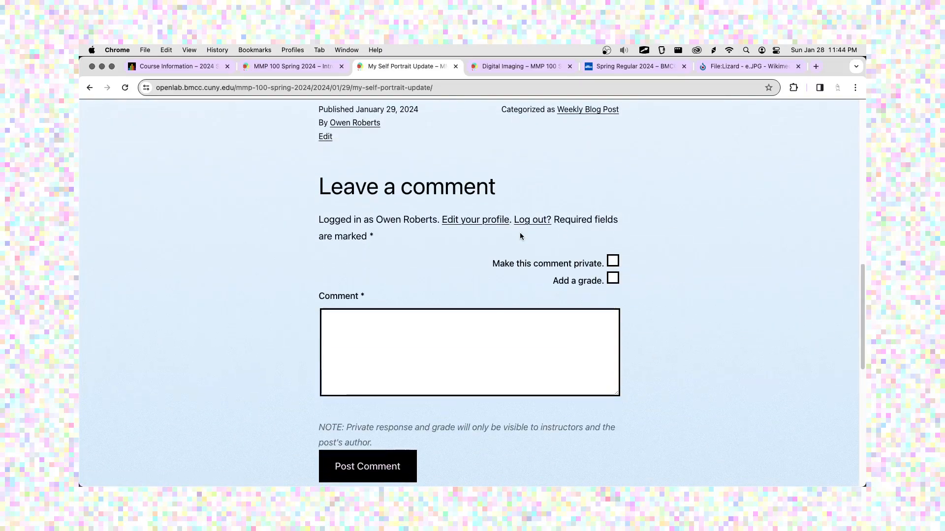
scroll(520, 236, "down", 2)
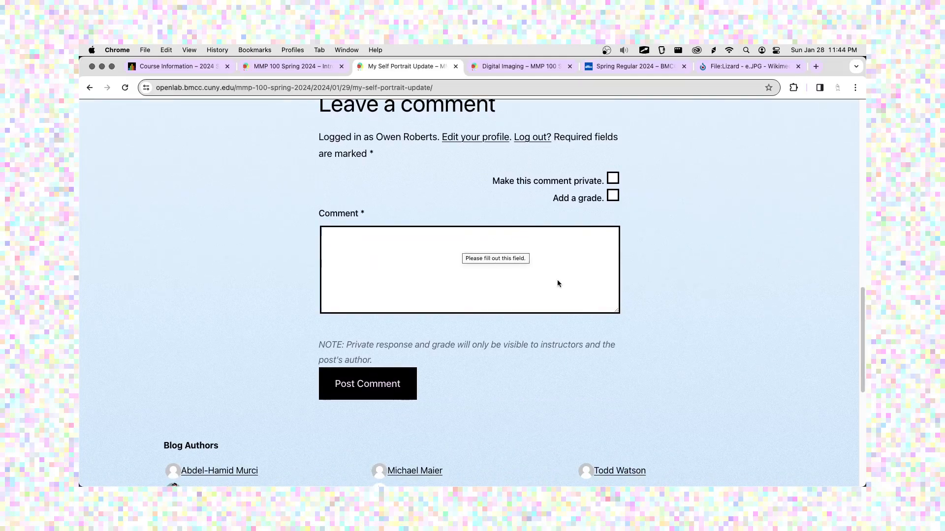
scroll(494, 376, "up", 1)
scroll(494, 376, "up", 5)
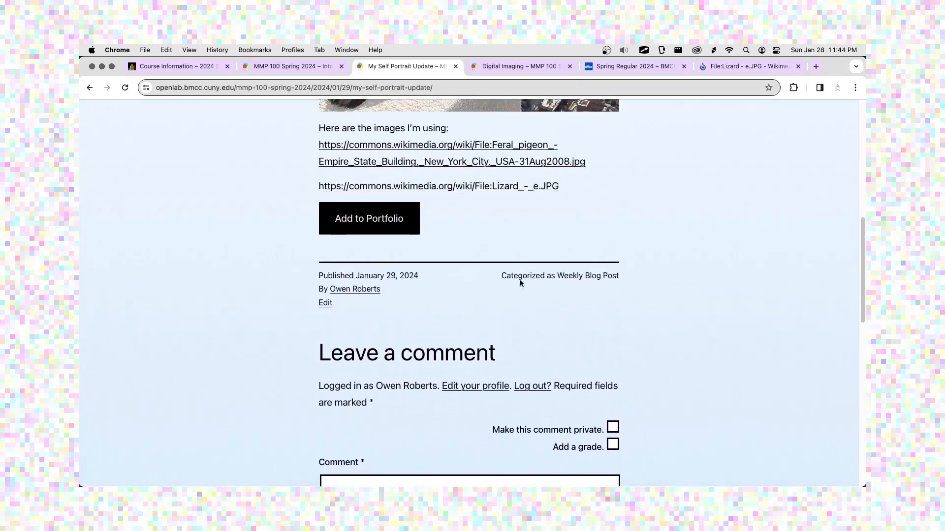
Step: Open the author's archive from the published post and look through the posts listed there
left_click(358, 290)
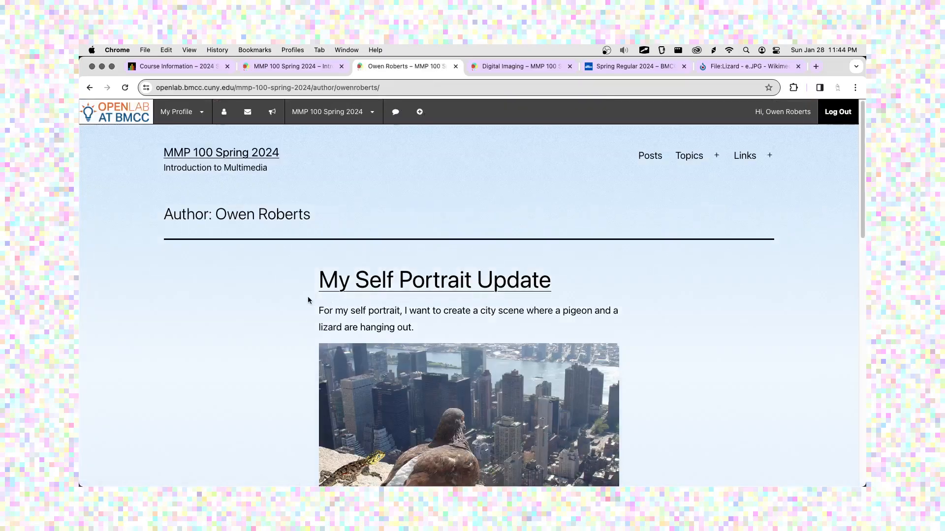
scroll(315, 299, "down", 10)
scroll(305, 298, "up", 10)
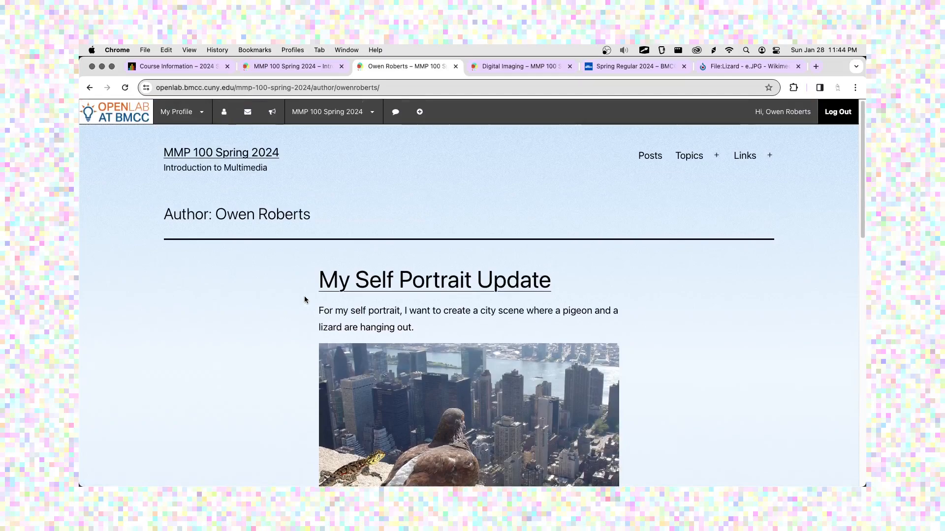
scroll(305, 299, "down", 6)
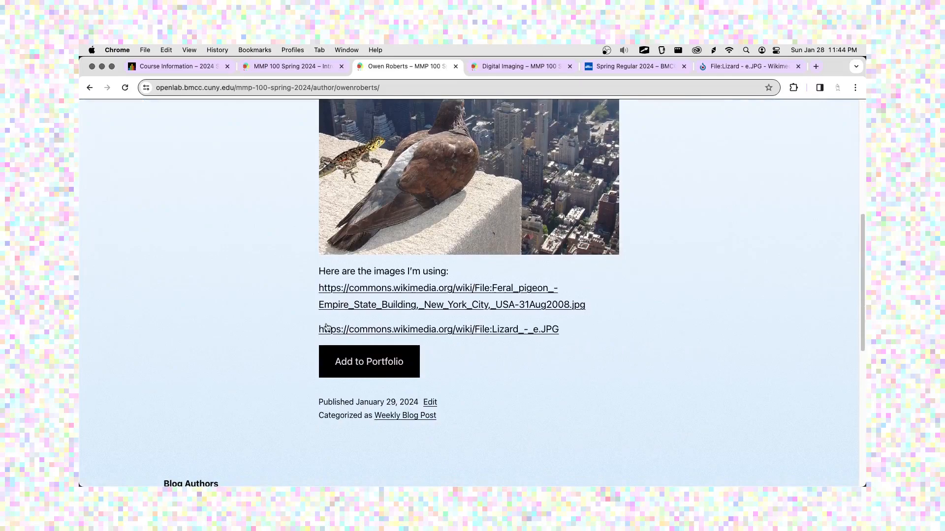
Step: Open the Weekly Blog Post category archive and look through its posts and the Blog Authors list
scroll(322, 326, "down", 1)
left_click(390, 400)
scroll(291, 354, "down", 2)
scroll(289, 348, "down", 6)
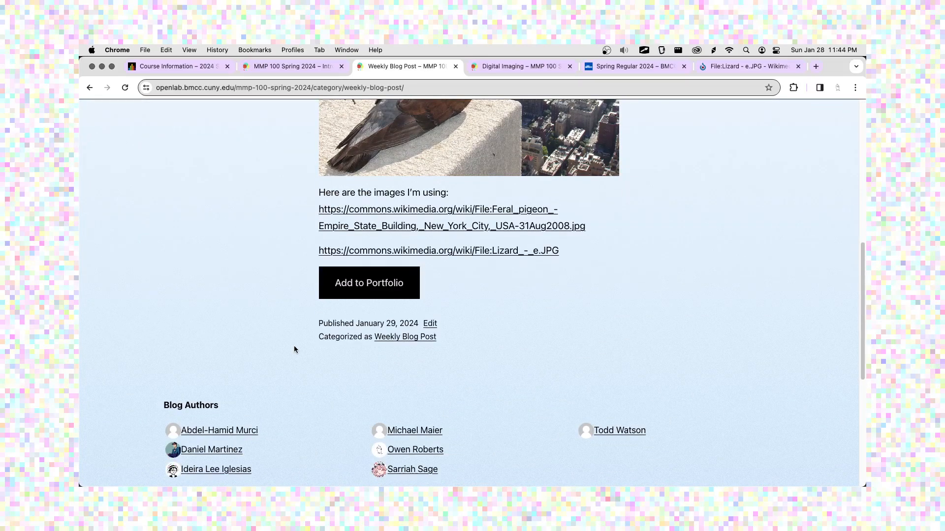
scroll(293, 346, "up", 8)
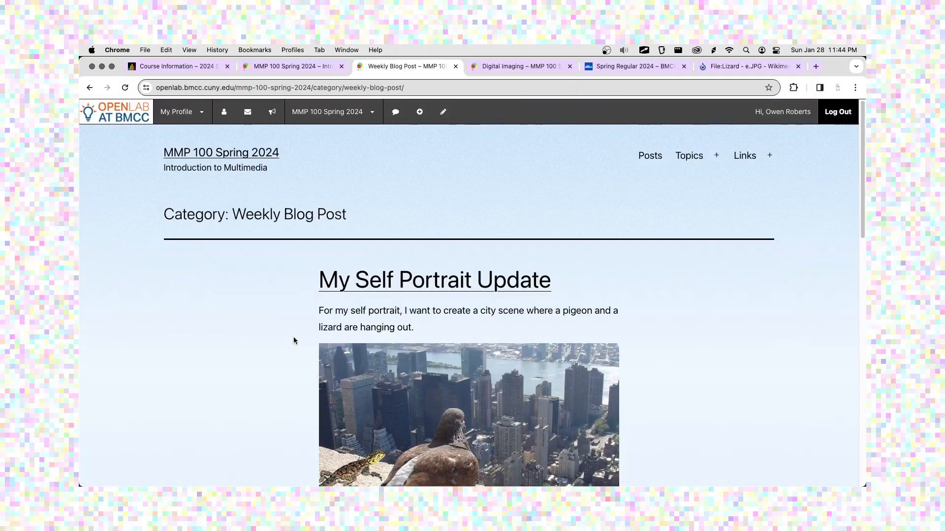
scroll(293, 337, "down", 6)
scroll(293, 340, "down", 3)
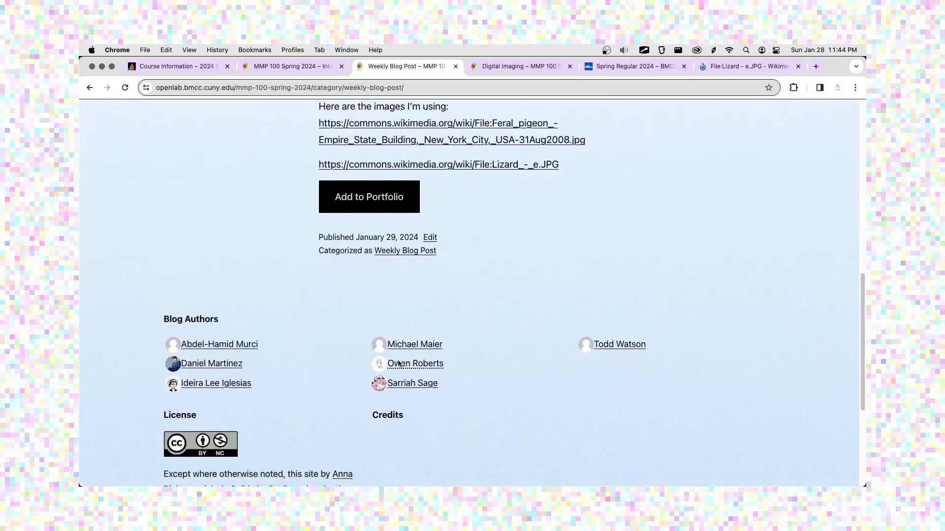
scroll(342, 325, "up", 7)
scroll(340, 324, "up", 3)
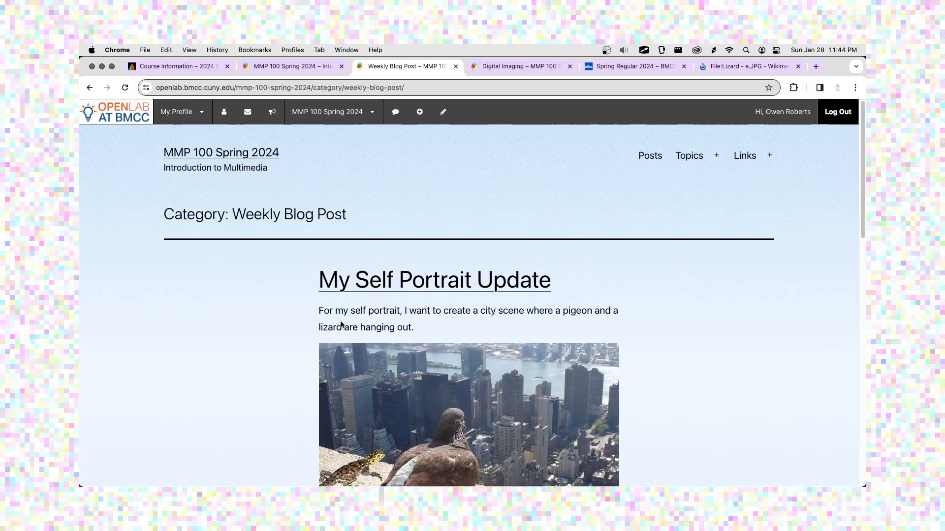
Step: Open the site's Posts page and look through the published posts
left_click(637, 158)
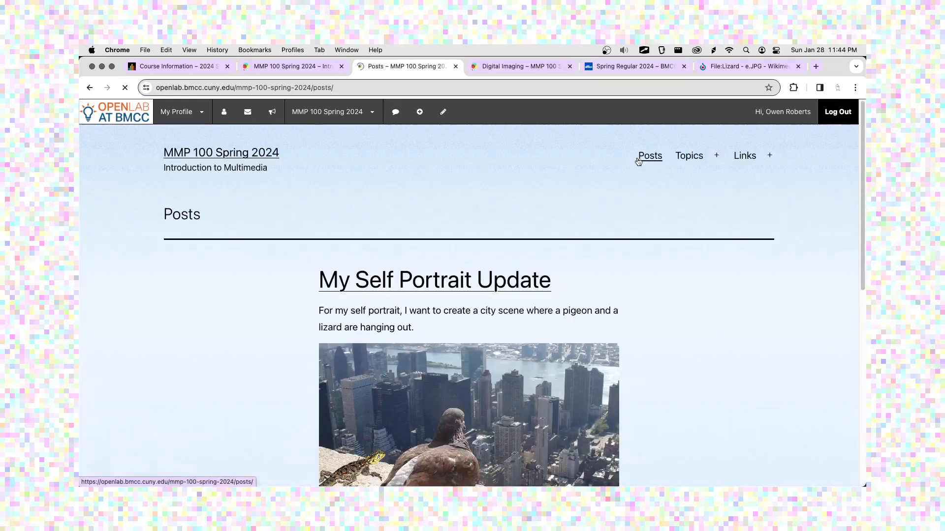
scroll(557, 215, "down", 6)
scroll(557, 213, "down", 3)
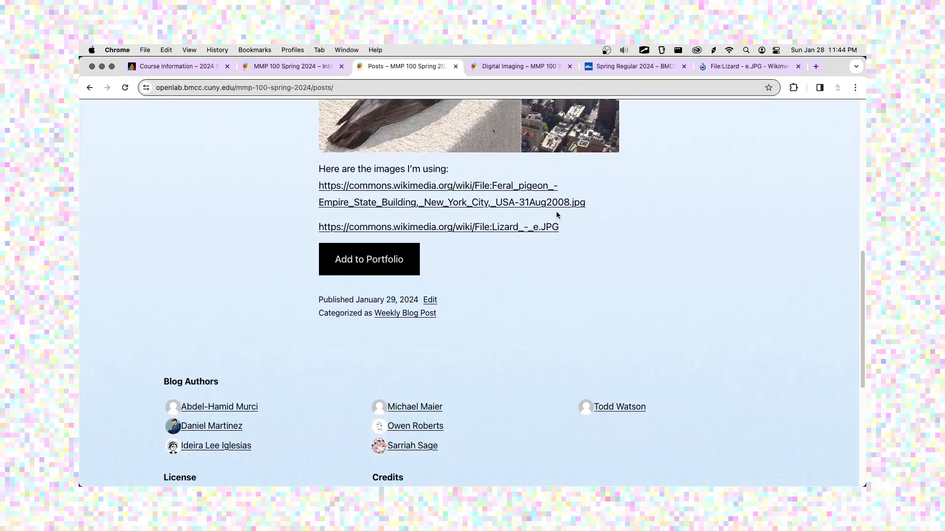
scroll(557, 213, "up", 6)
scroll(557, 216, "up", 3)
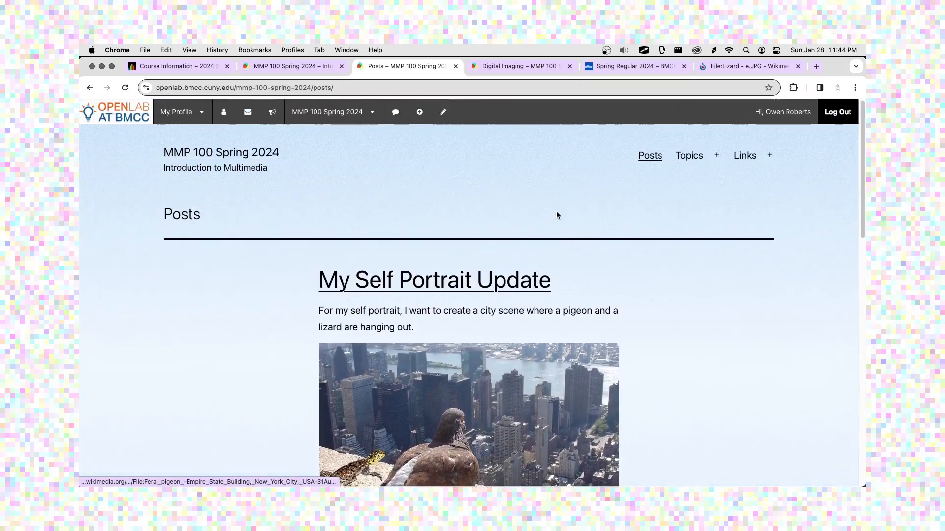